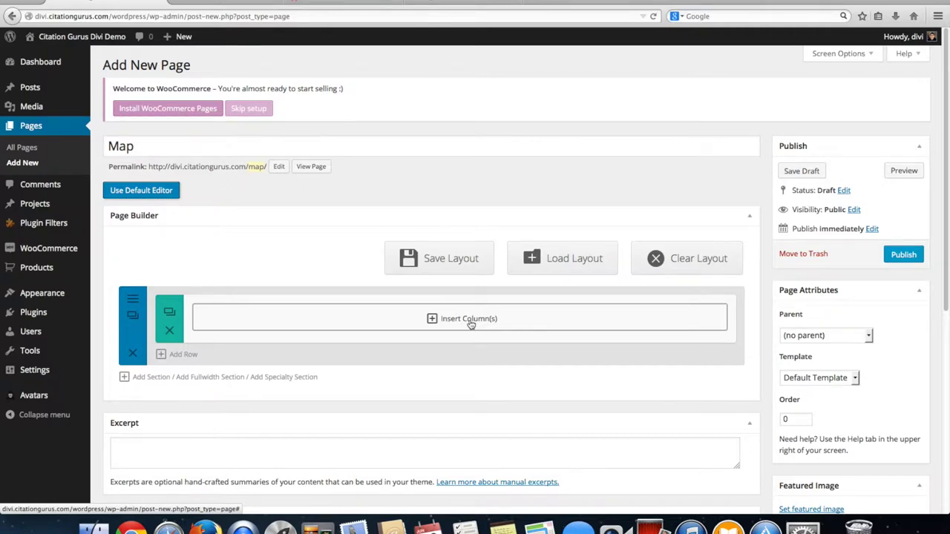
- Insert a single full-width column in the page's standard section
click(469, 321)
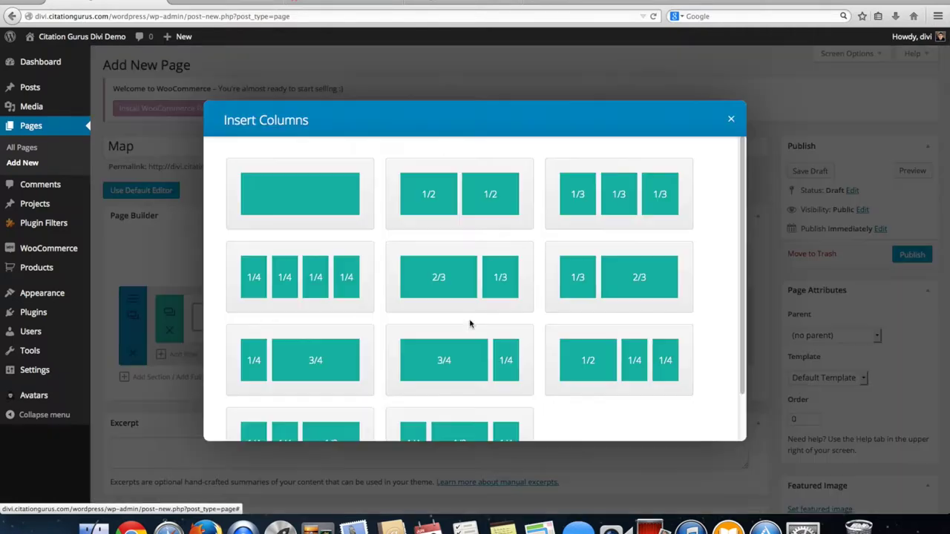
click(320, 200)
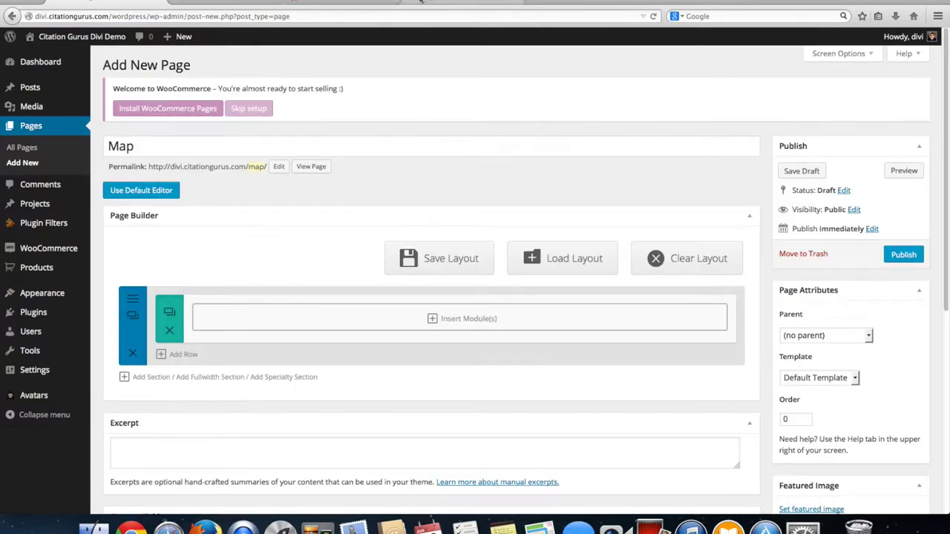
click(88, 2)
click(84, 3)
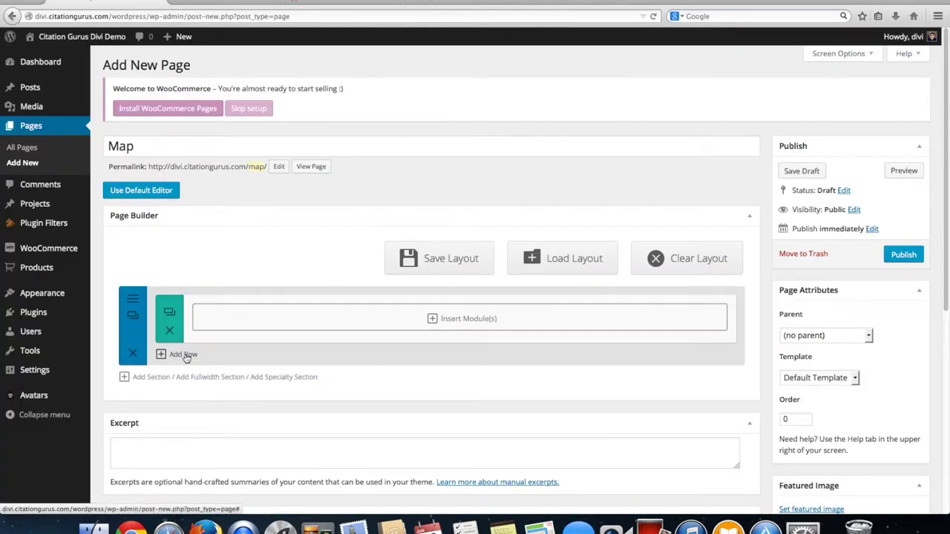
- Add a specialty section with a two-thirds row area beside a one-third sidebar column, and delete the standard section
click(274, 380)
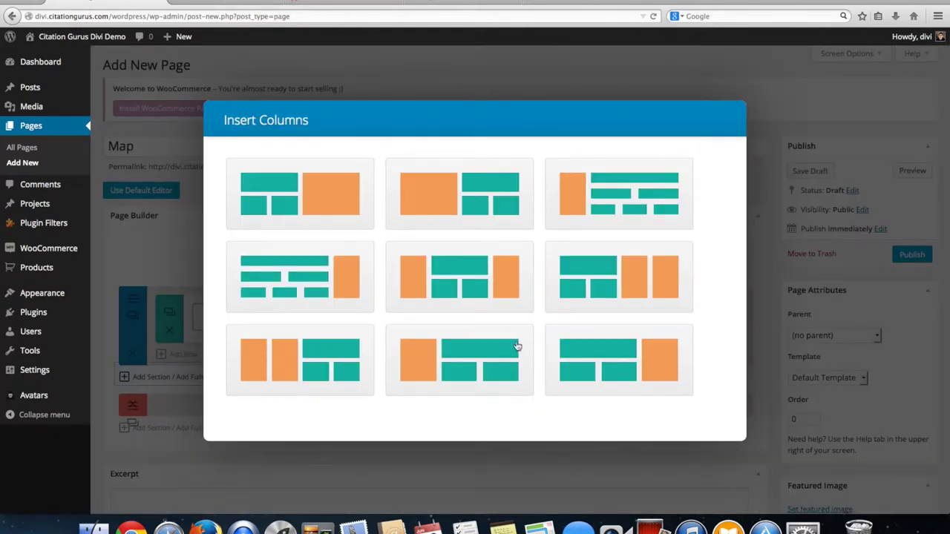
click(592, 369)
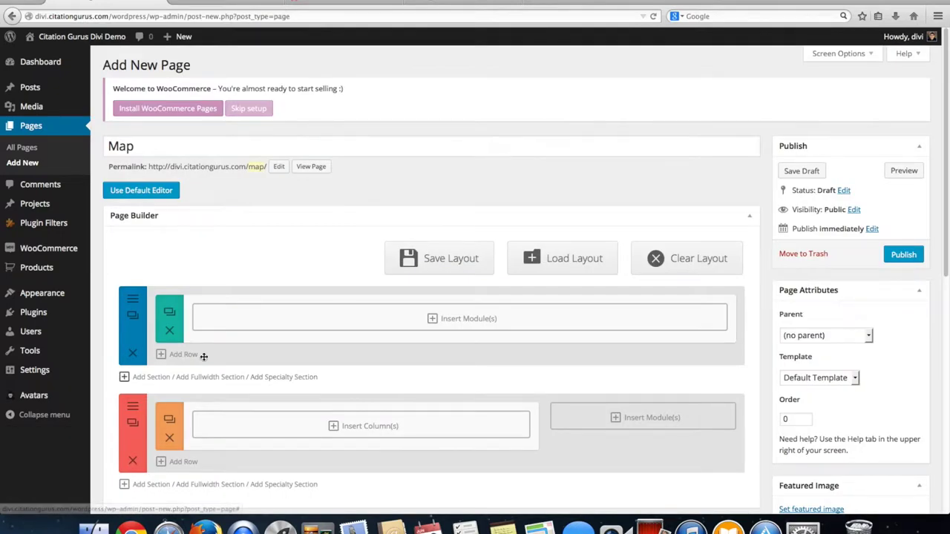
click(133, 354)
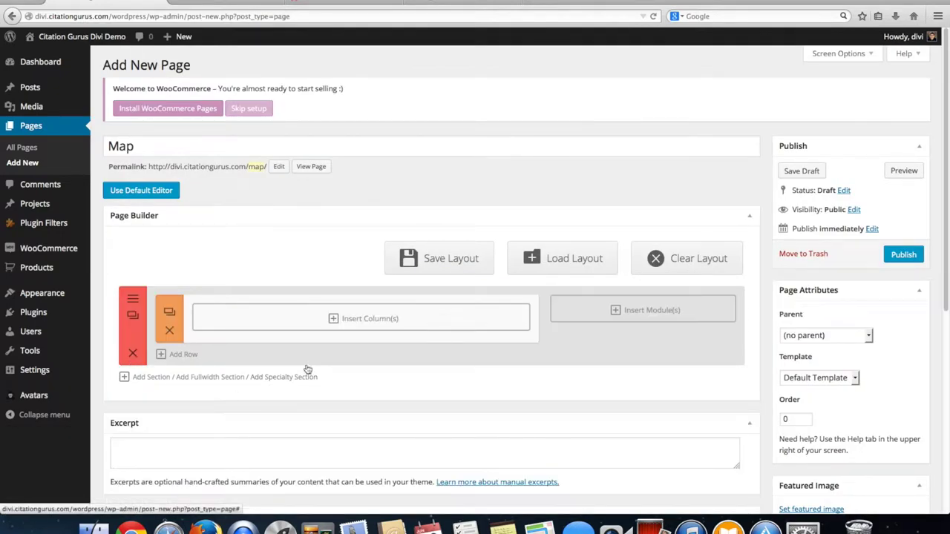
- Give the specialty section's first row a full-width column and add a second row with two half-width columns
click(267, 330)
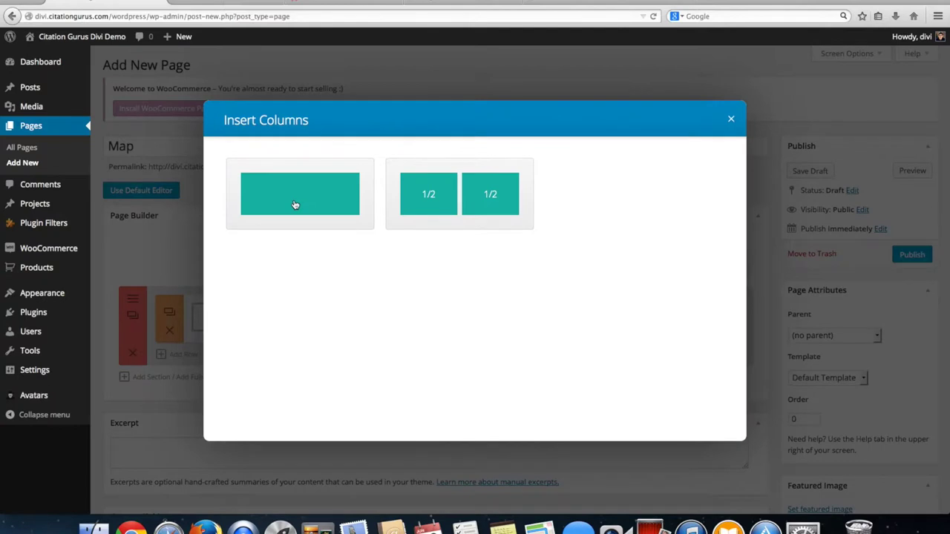
click(296, 206)
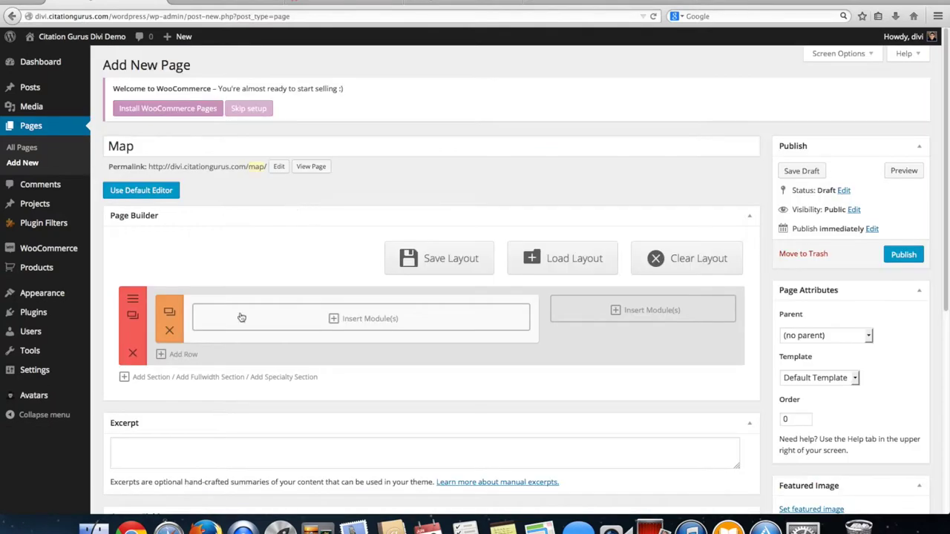
click(186, 355)
click(269, 373)
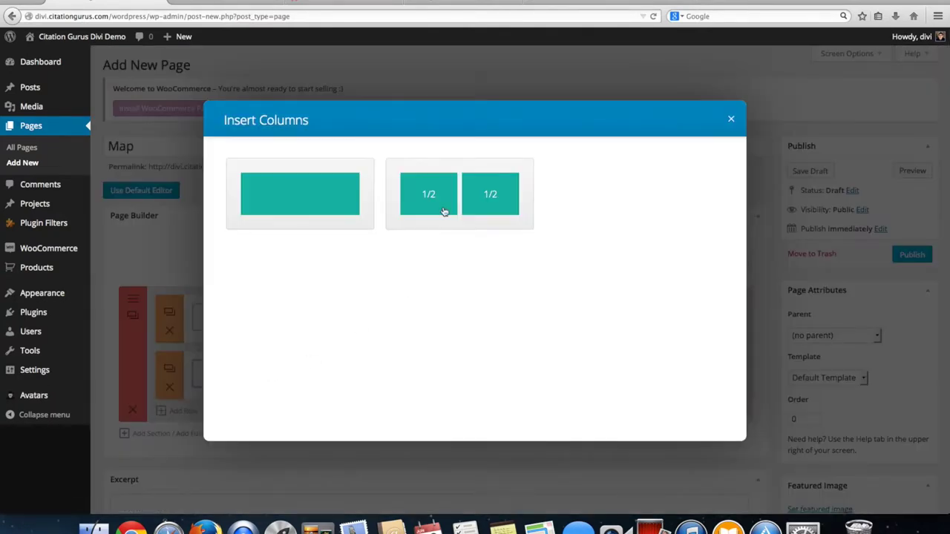
click(444, 212)
- Insert a Sidebar module in the specialty section's side column, using the Blog Sidebar widget area, and save it
click(568, 309)
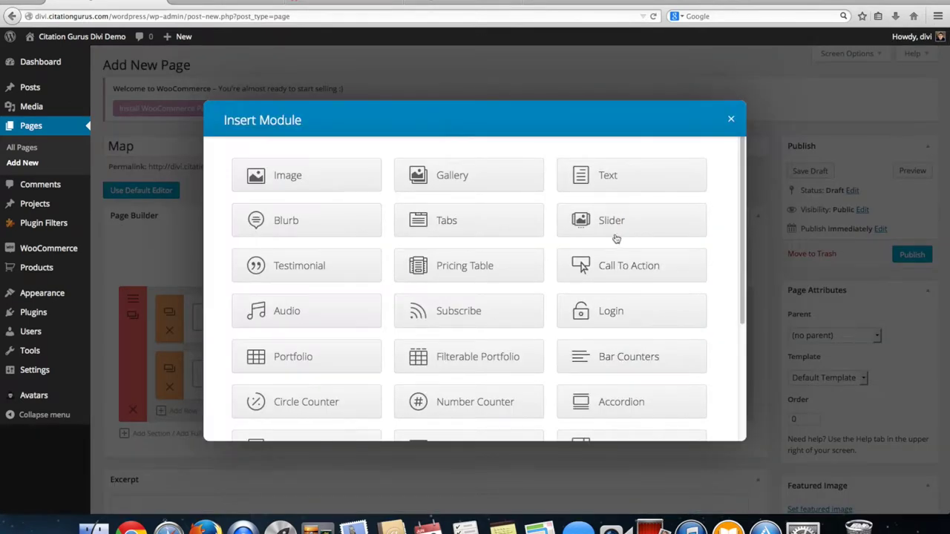
scroll(620, 342, down, 2)
scroll(619, 342, down, 2)
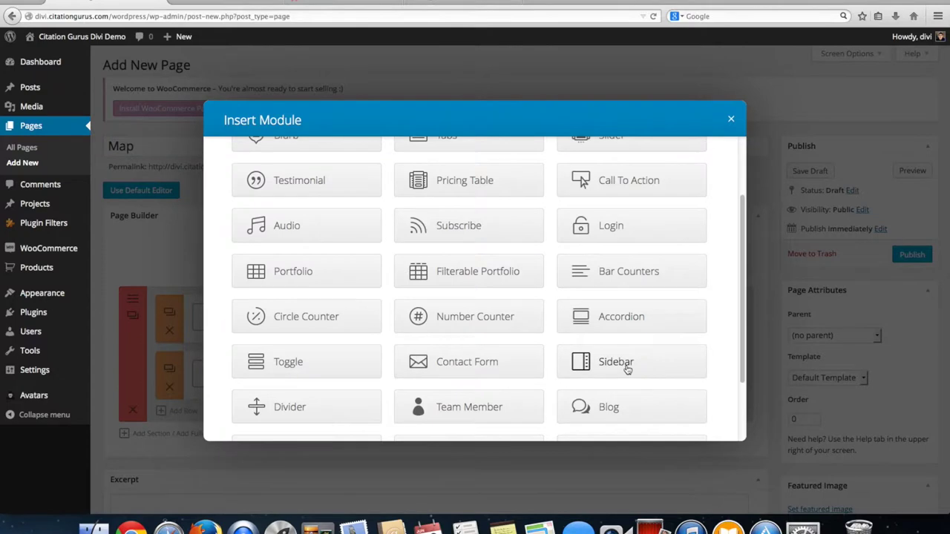
click(627, 363)
click(386, 231)
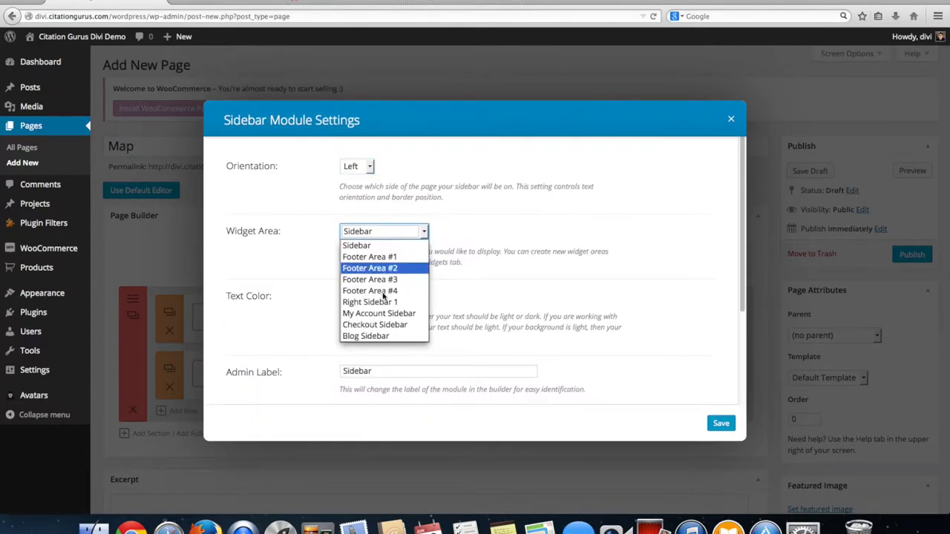
click(382, 338)
click(718, 425)
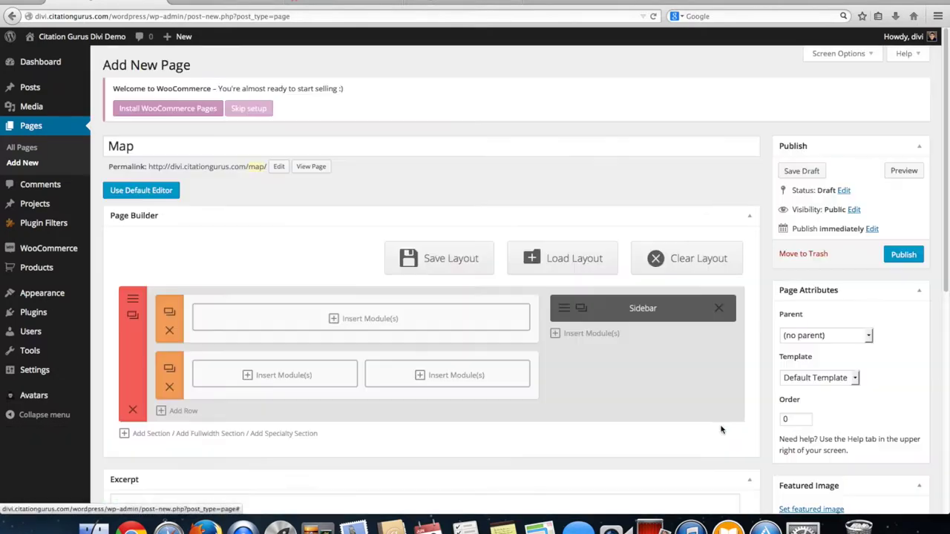
- Insert a Map module in the full-width column of the specialty section's first row
click(313, 319)
scroll(520, 326, down, 5)
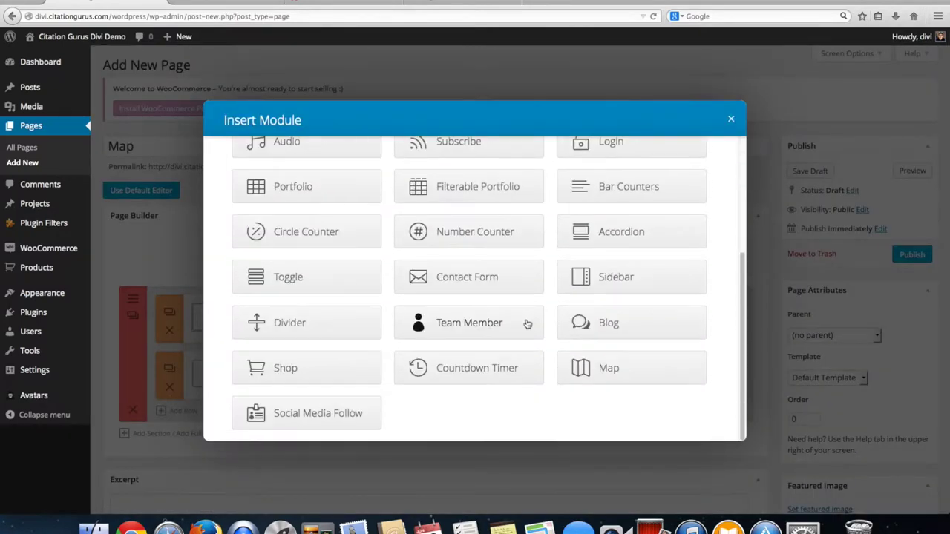
click(606, 371)
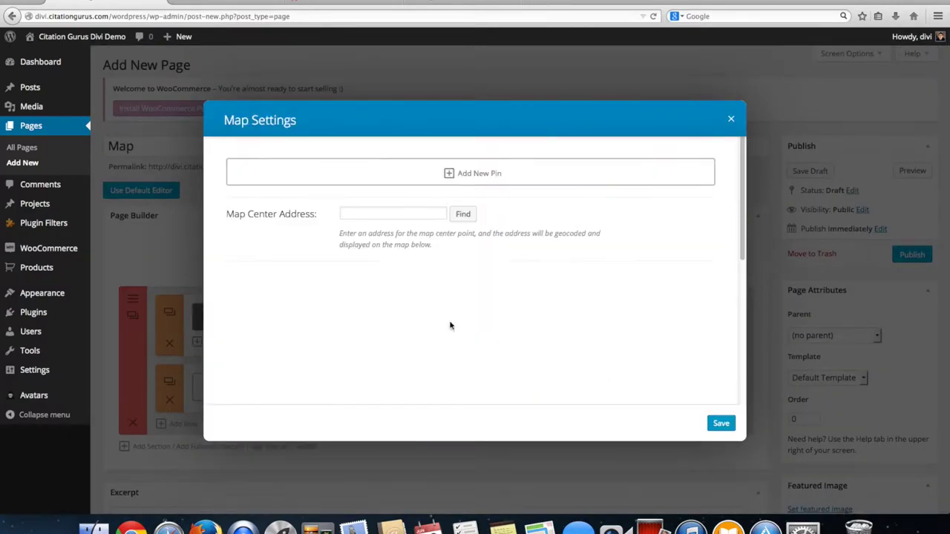
- Set the map center address to Santa Clarita and locate it on the map
click(368, 214)
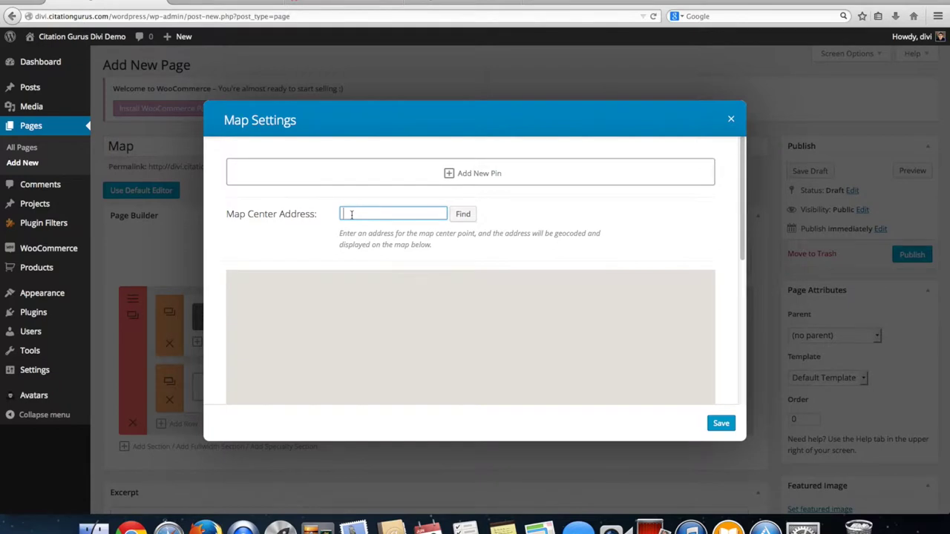
text(Santa Clarita)
click(463, 214)
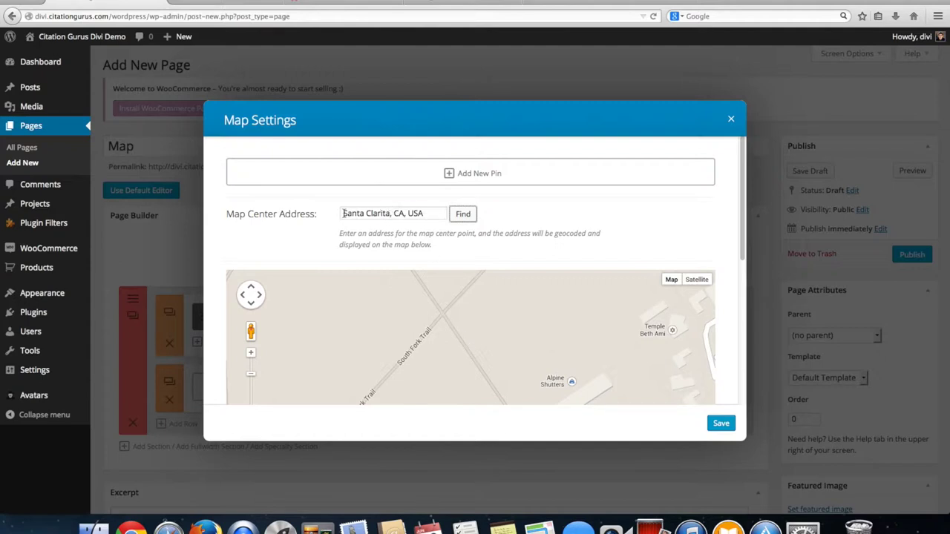
- Set the map center address to California and locate it on the map
drag(344, 213, 426, 214)
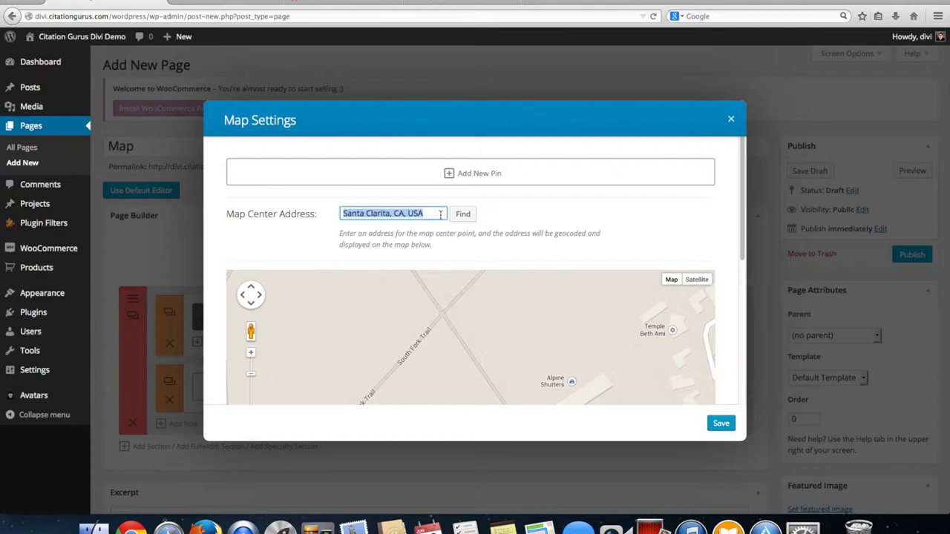
text(California)
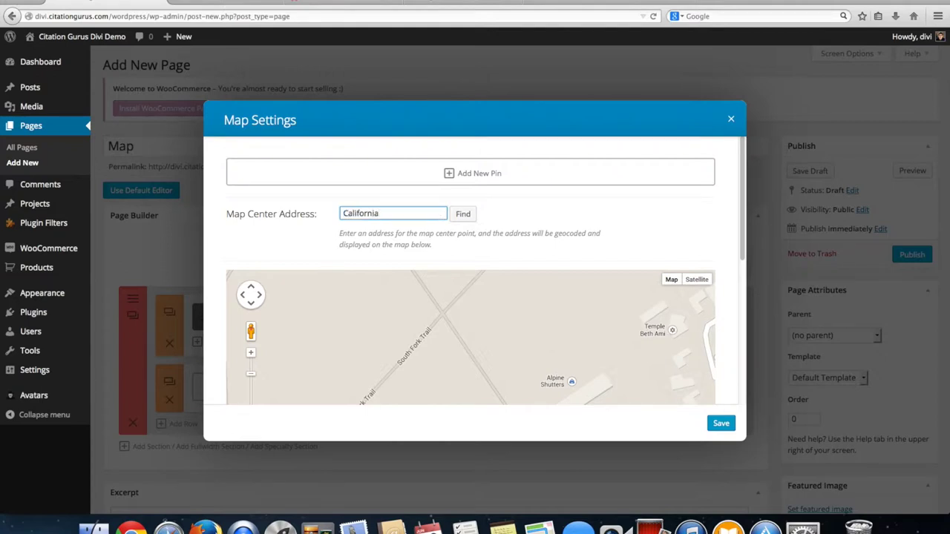
click(462, 214)
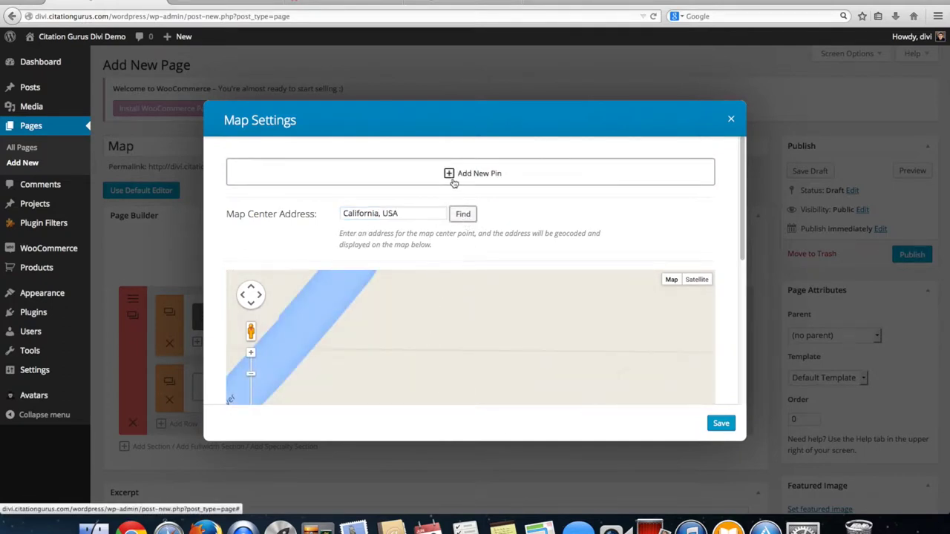
- Zoom the module's map out to state level and shift it to show California together with Nevada, Utah and Arizona
drag(742, 234, 741, 282)
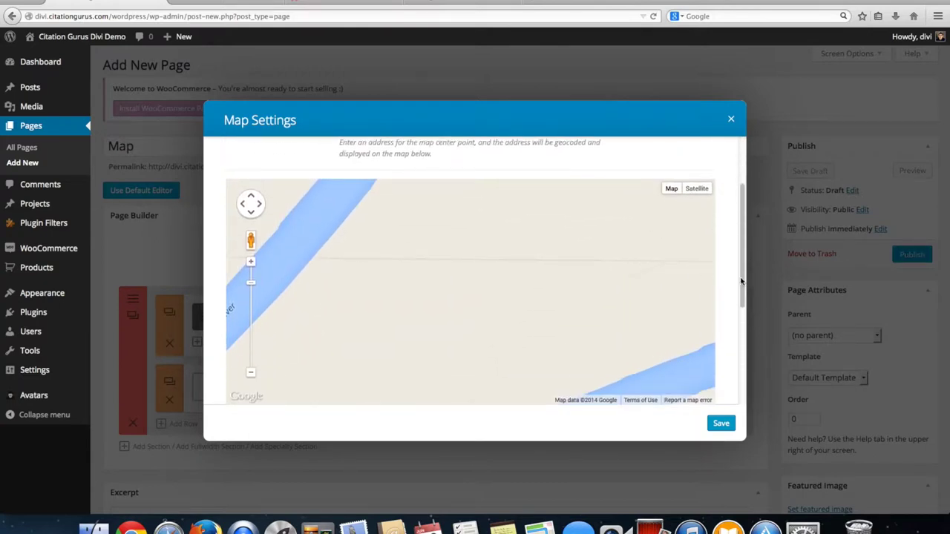
scroll(495, 278, up, 1)
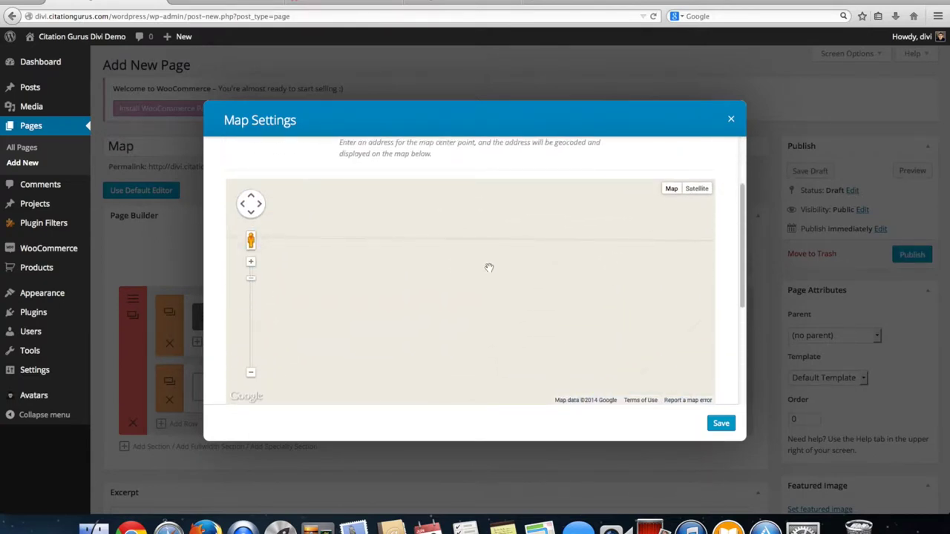
scroll(490, 267, down, 3)
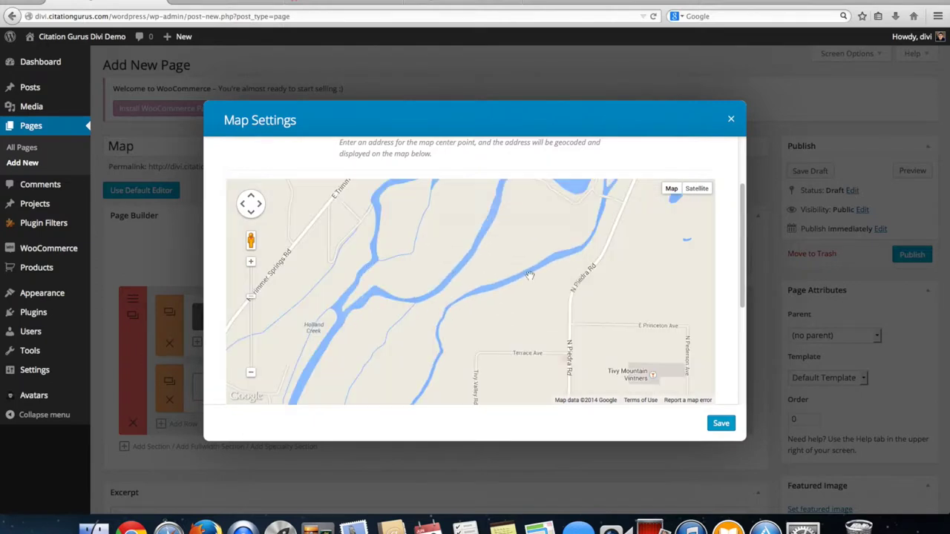
scroll(529, 276, down, 4)
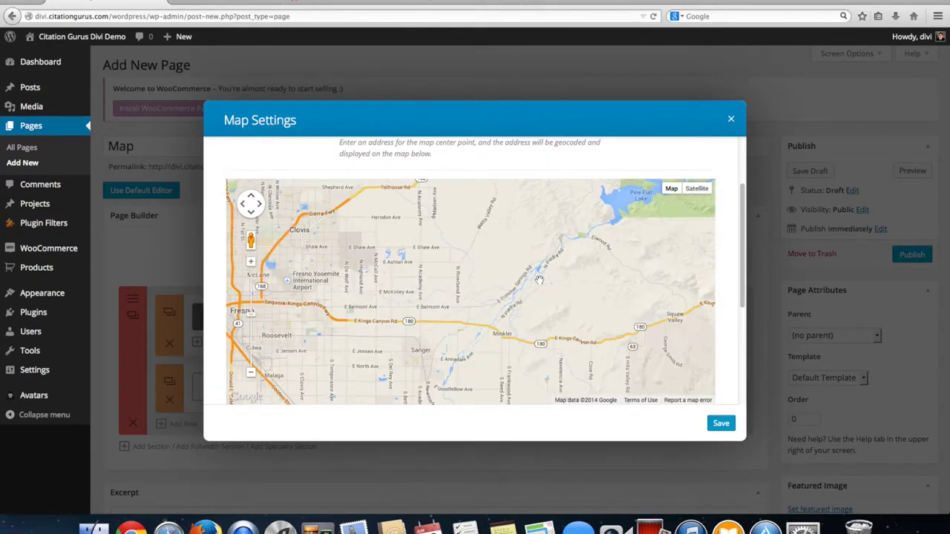
scroll(539, 280, down, 5)
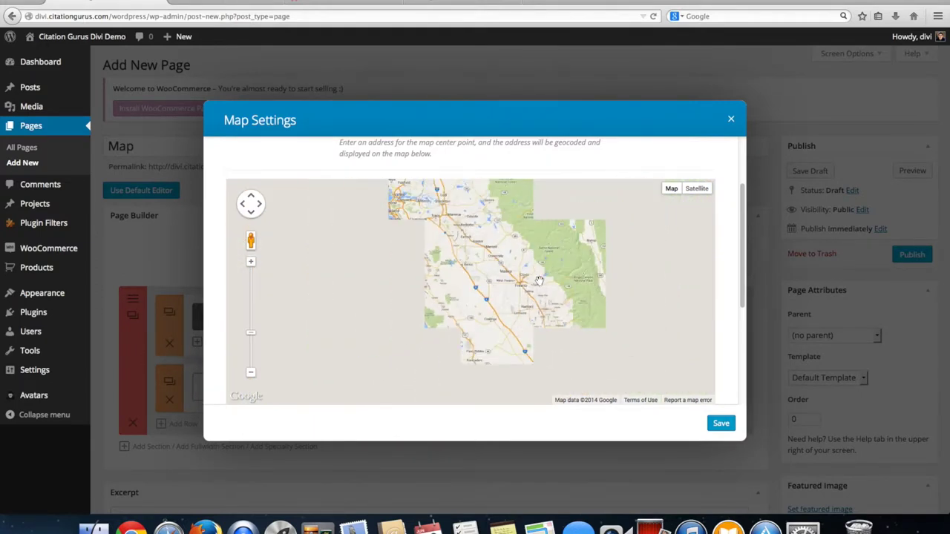
scroll(539, 280, down, 2)
drag(546, 279, 444, 300)
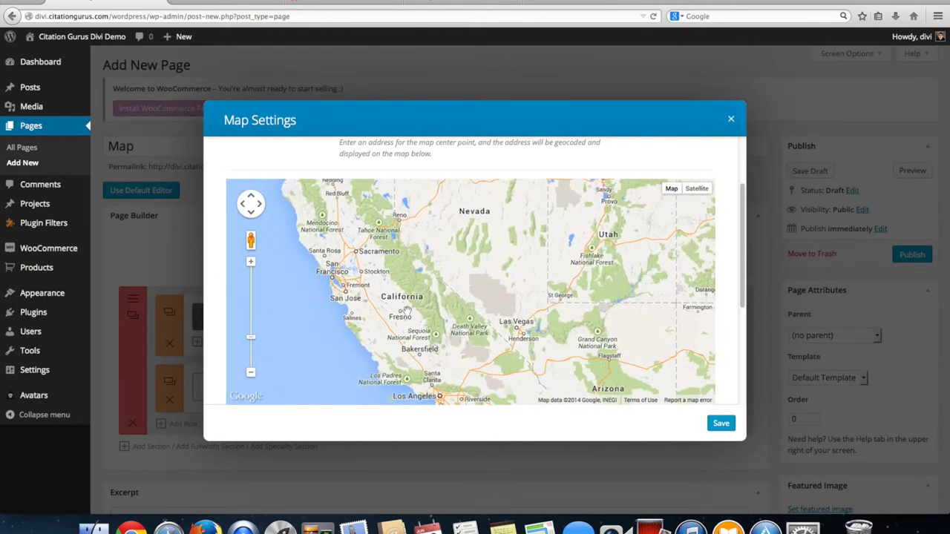
scroll(407, 316, up, 1)
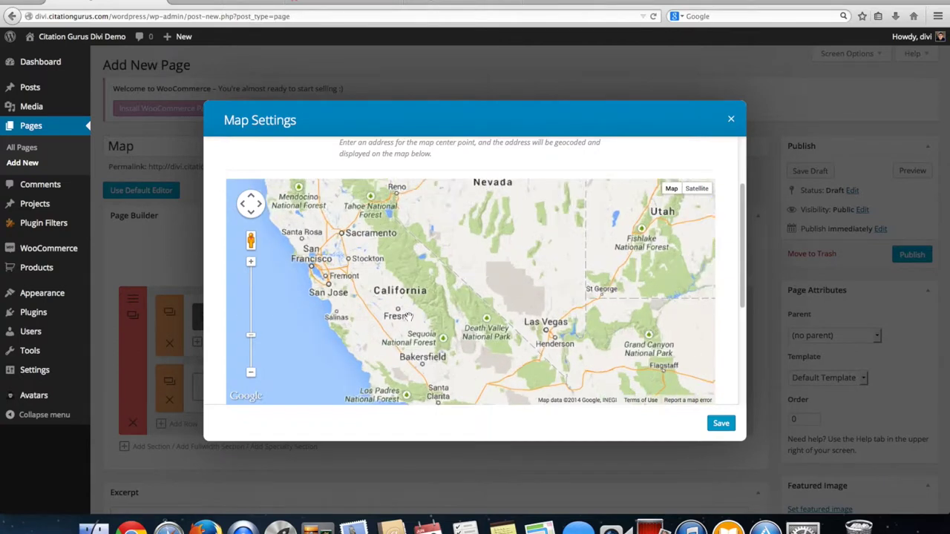
scroll(408, 317, down, 1)
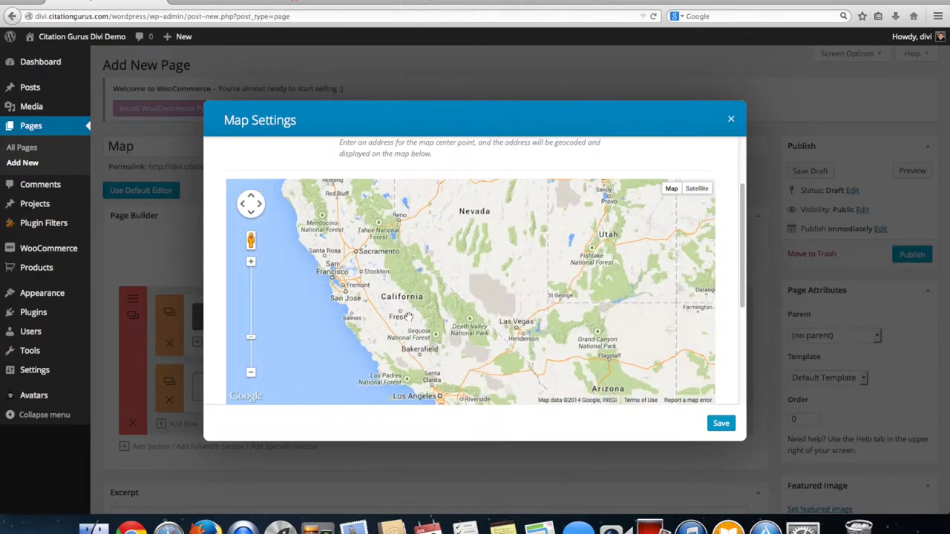
scroll(366, 172, up, 1)
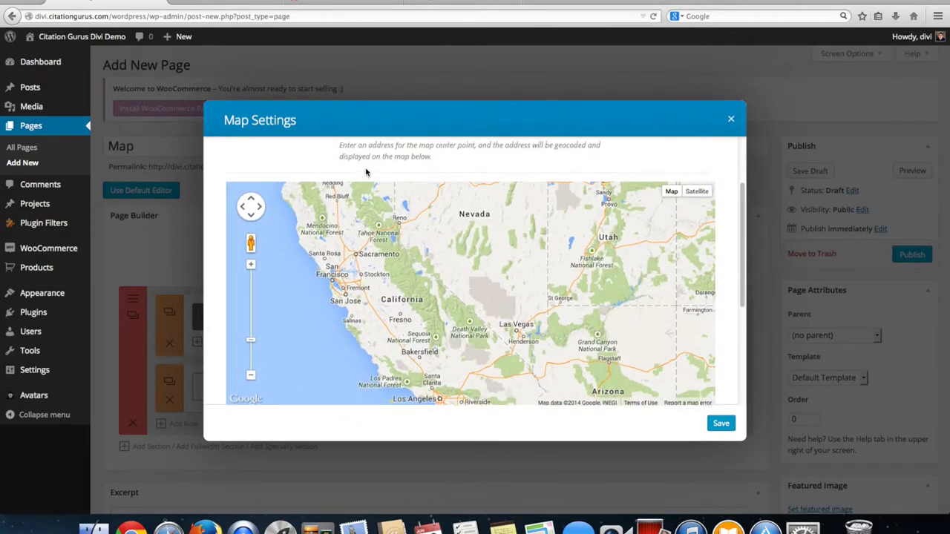
scroll(365, 172, up, 2)
scroll(461, 174, up, 3)
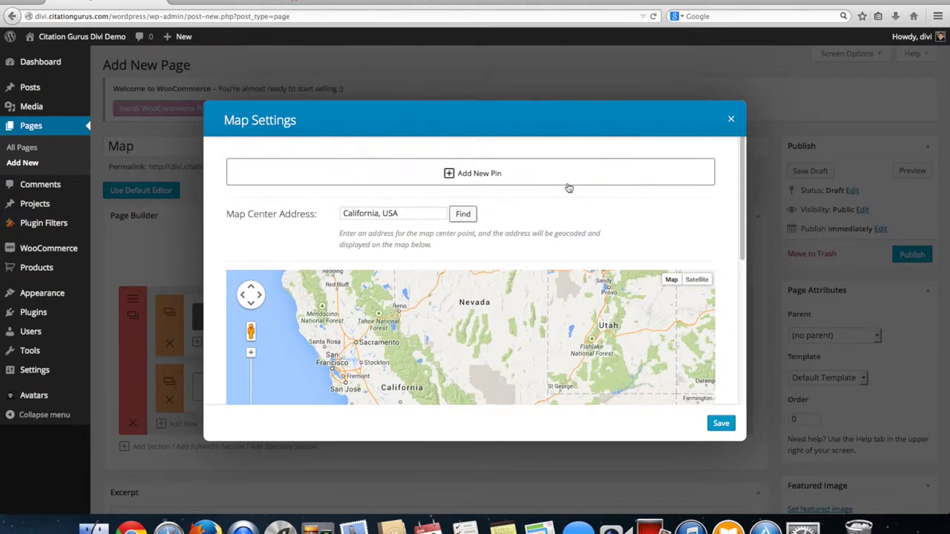
- Add a pin to the map with the address California and the title California
click(465, 175)
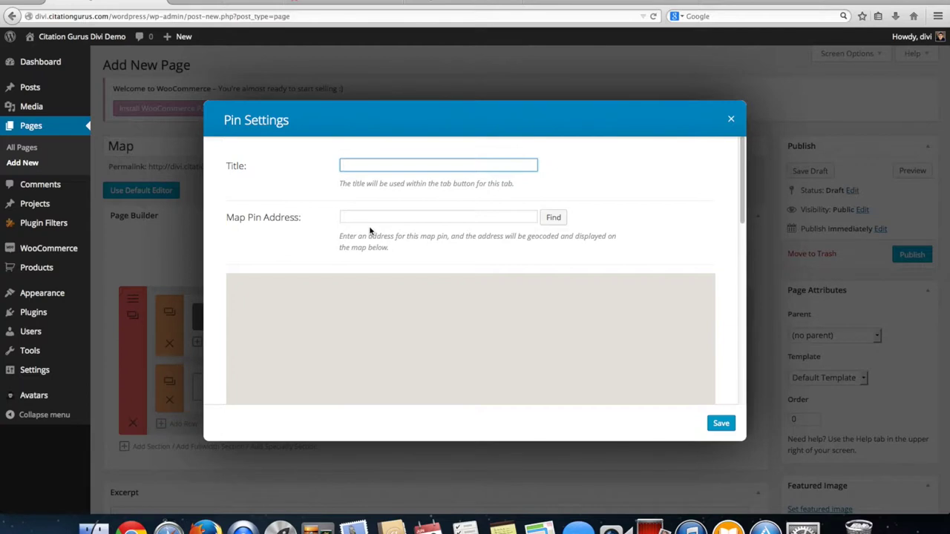
click(388, 215)
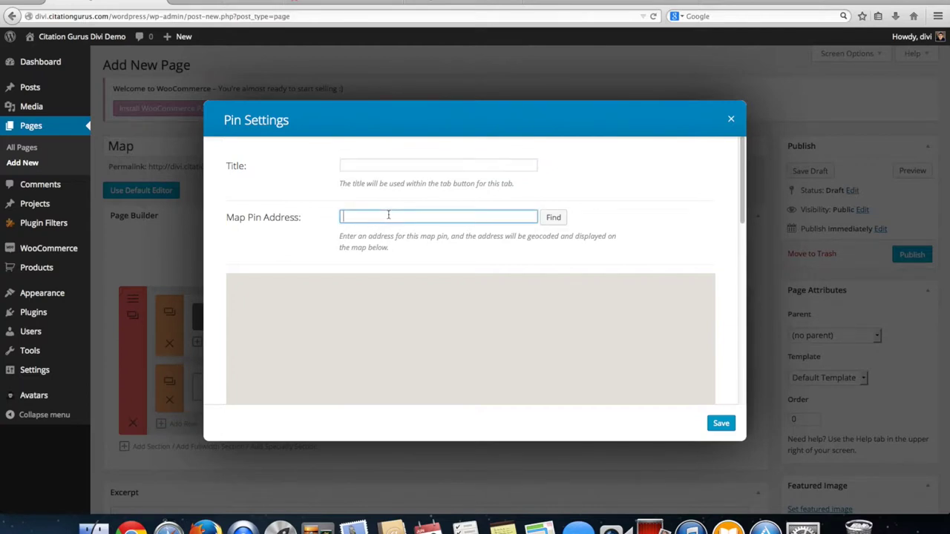
text(california)
click(370, 165)
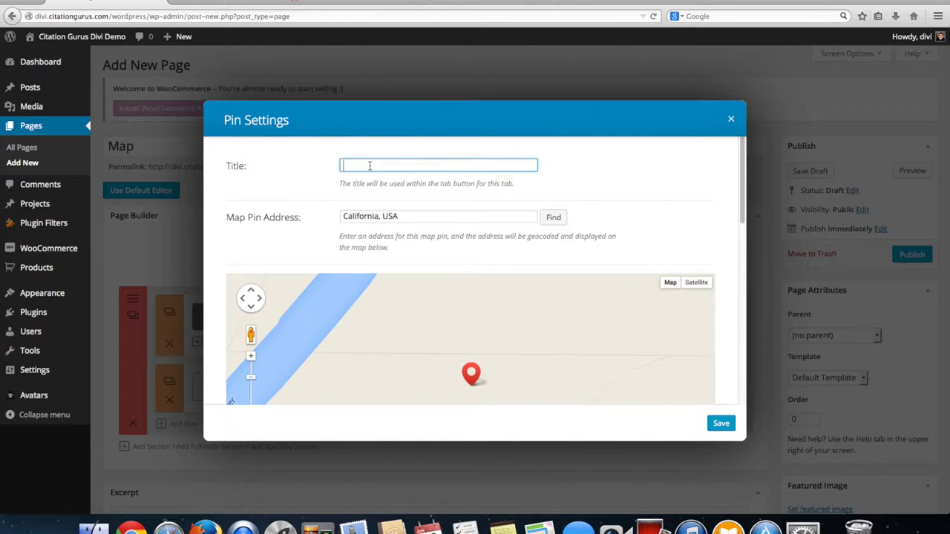
text(California)
- Copy the hover text "You can even had add informational hover content" from the Divi demo map's pin and paste it into the California pin's content
scroll(744, 215, down, 5)
scroll(743, 204, up, 5)
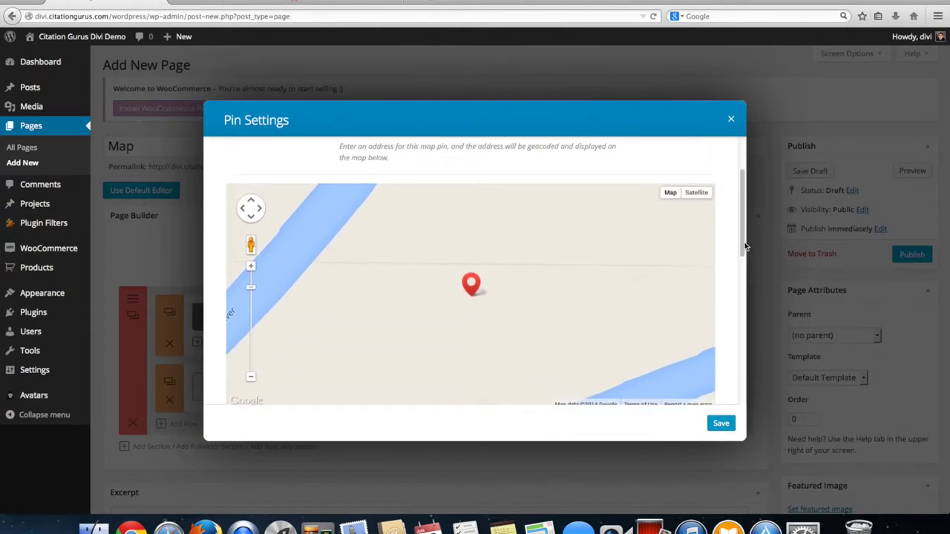
drag(743, 205, 746, 380)
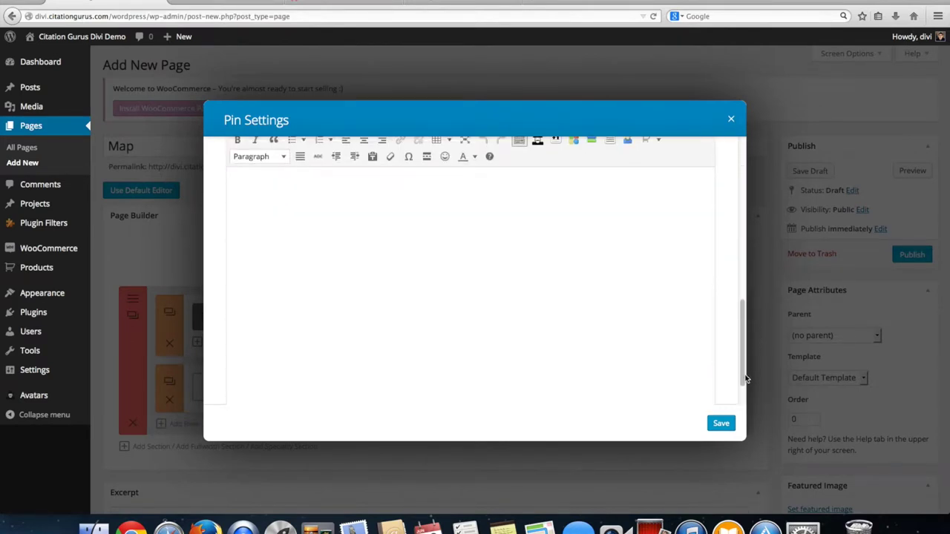
click(491, 296)
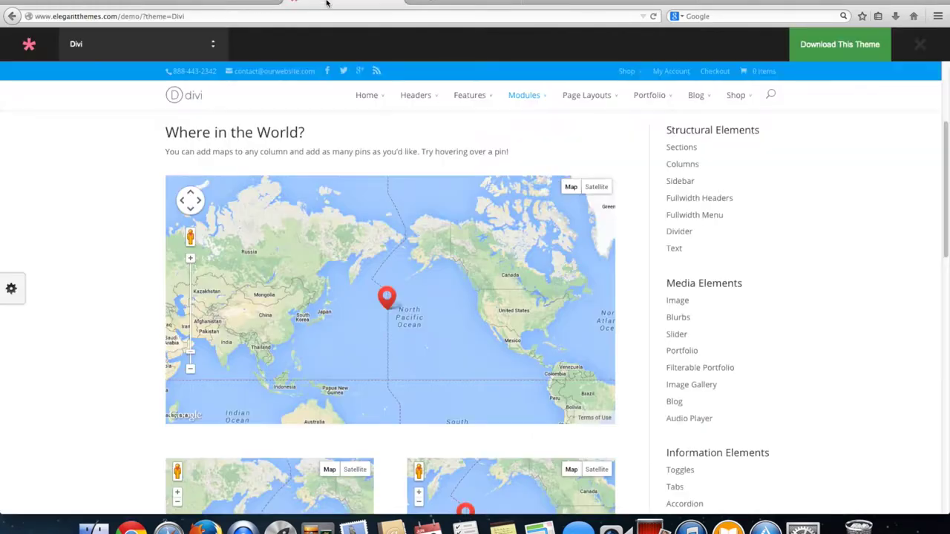
click(328, 4)
scroll(418, 324, down, 1)
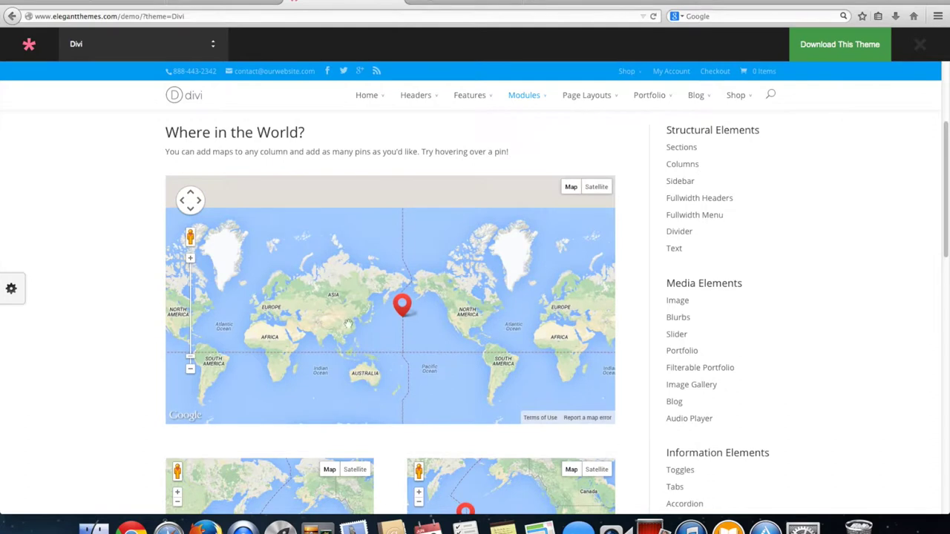
mouse_move(404, 306)
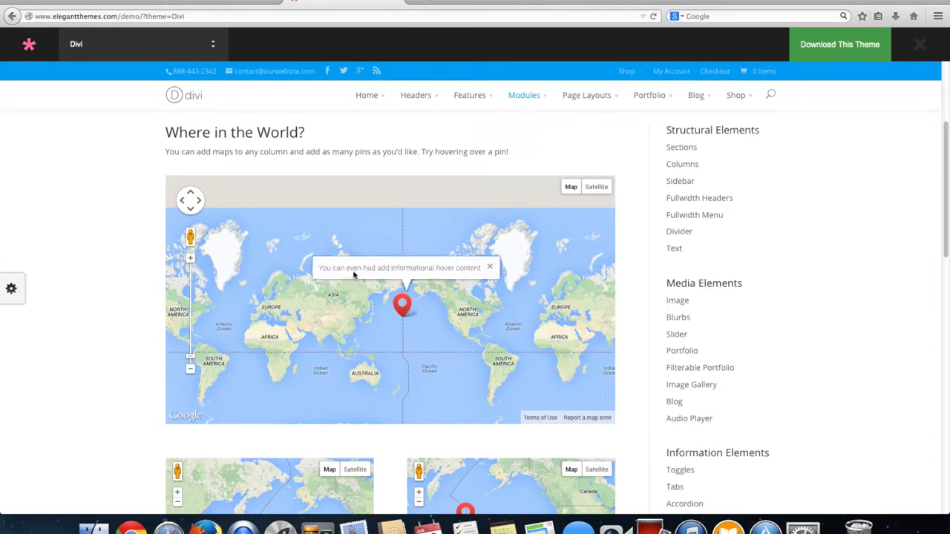
drag(315, 270, 479, 273)
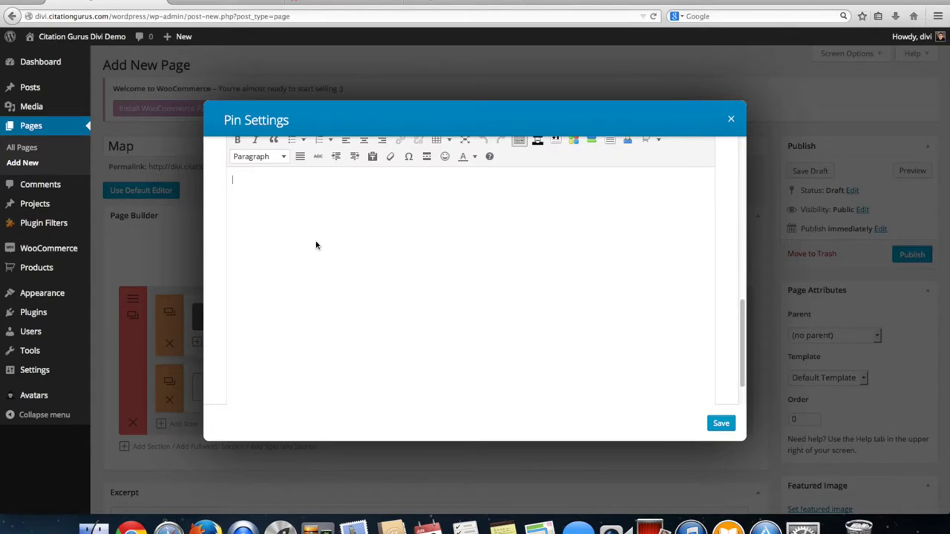
text(You can even had add informational hover content)
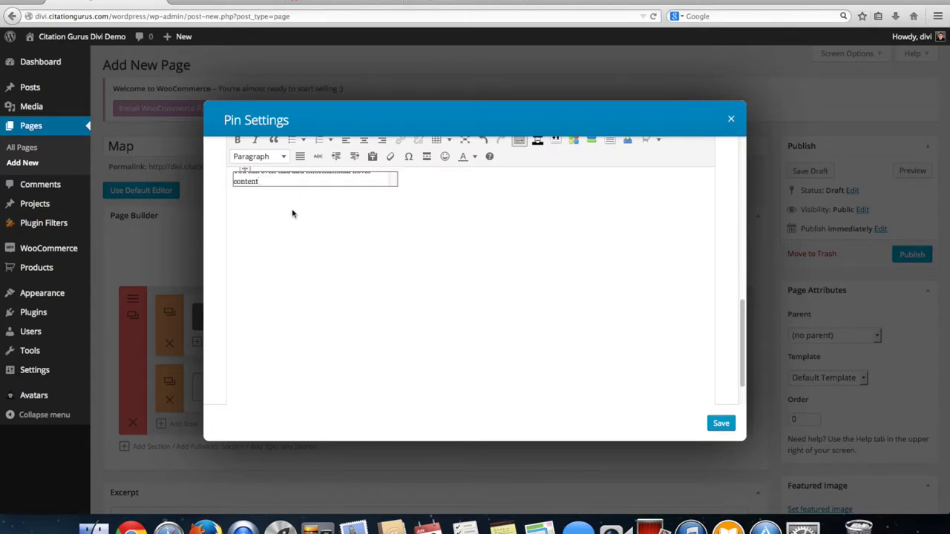
- Clear the pasted HTML markup from the California pin's content and return to the visual editor
scroll(293, 229, up, 2)
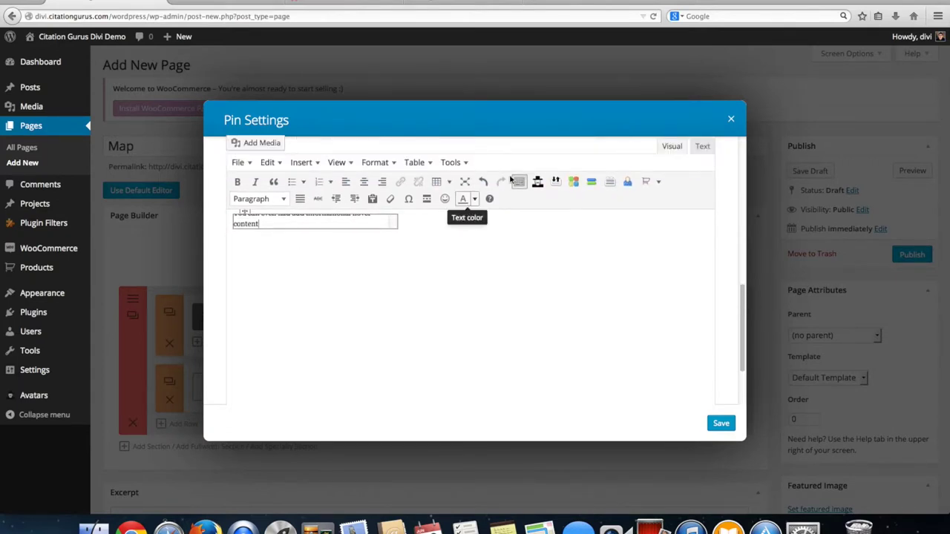
click(694, 153)
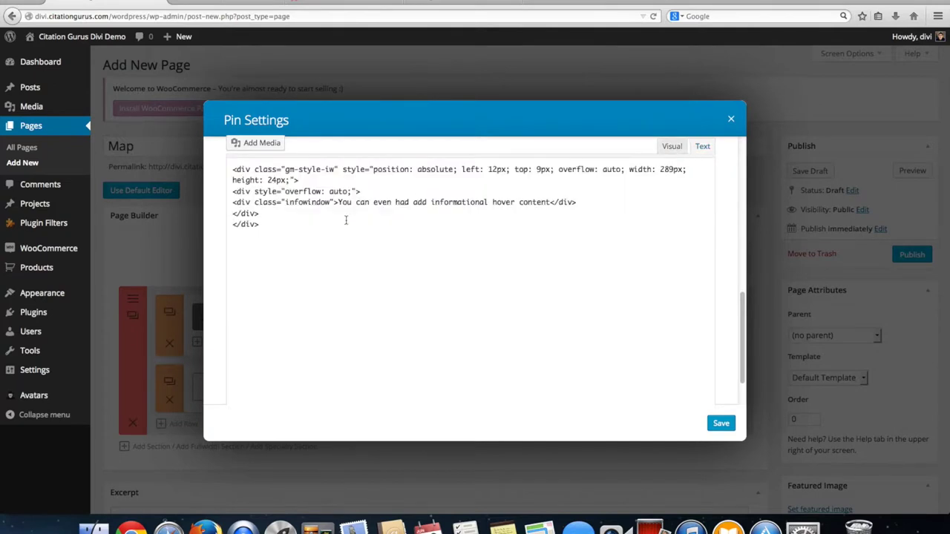
drag(278, 223, 226, 183)
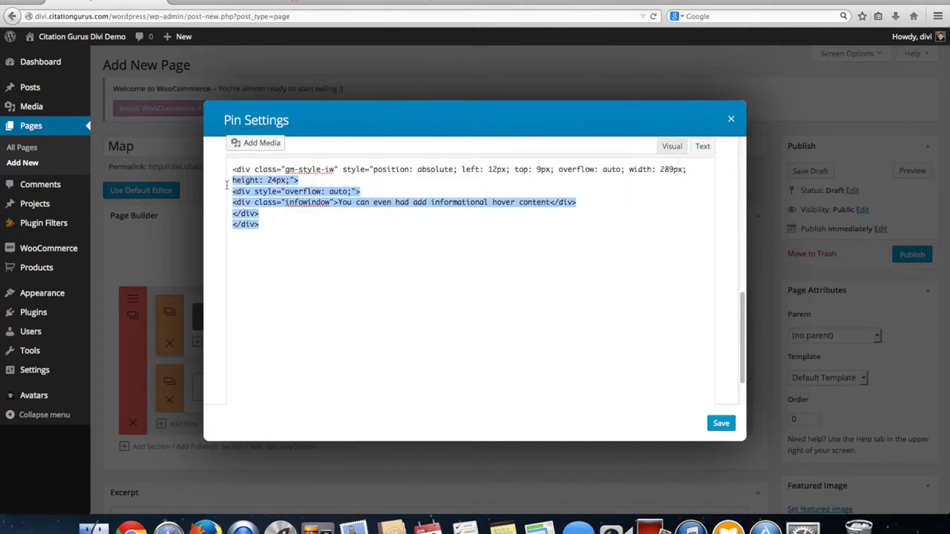
key(BackSpace)
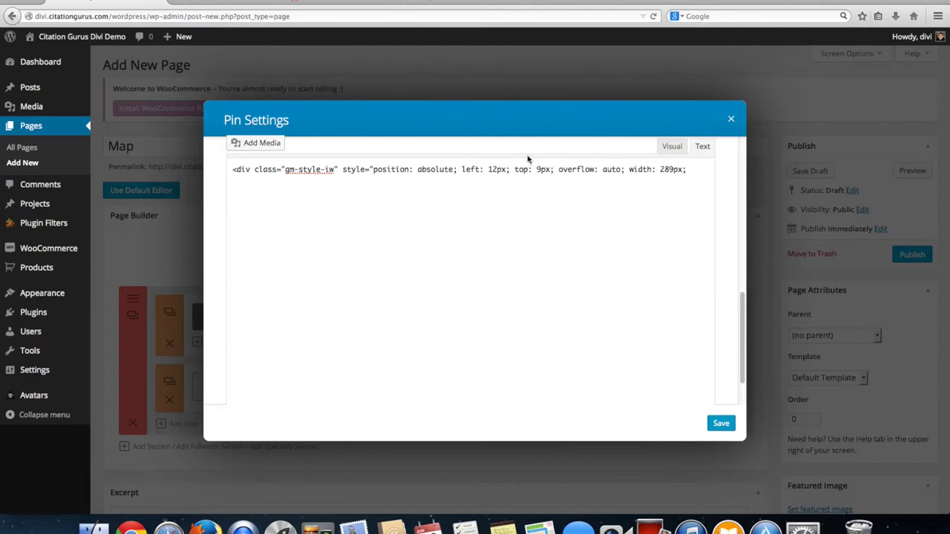
click(672, 147)
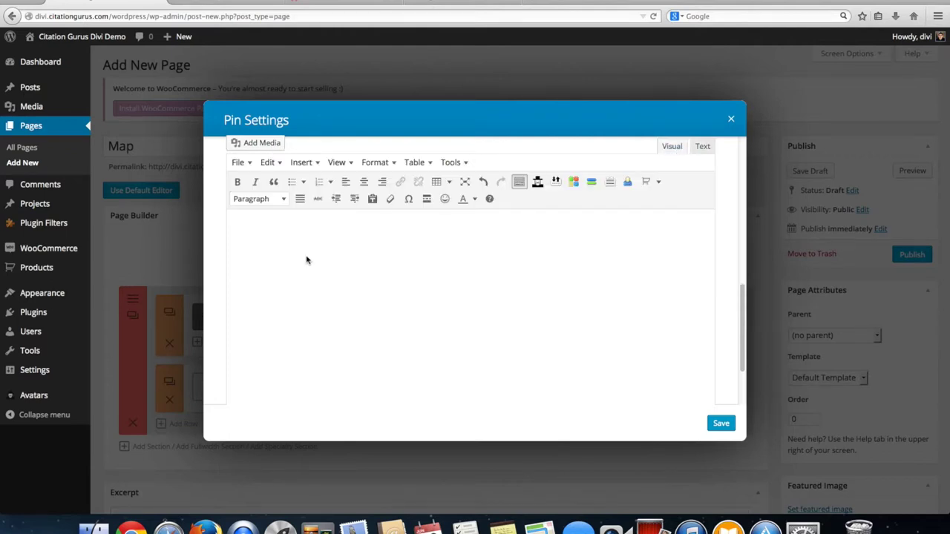
click(701, 148)
click(671, 147)
- Enter "A little bit of text for the description." as the California pin's content and save the pin
text(A little bit of text for the descr)
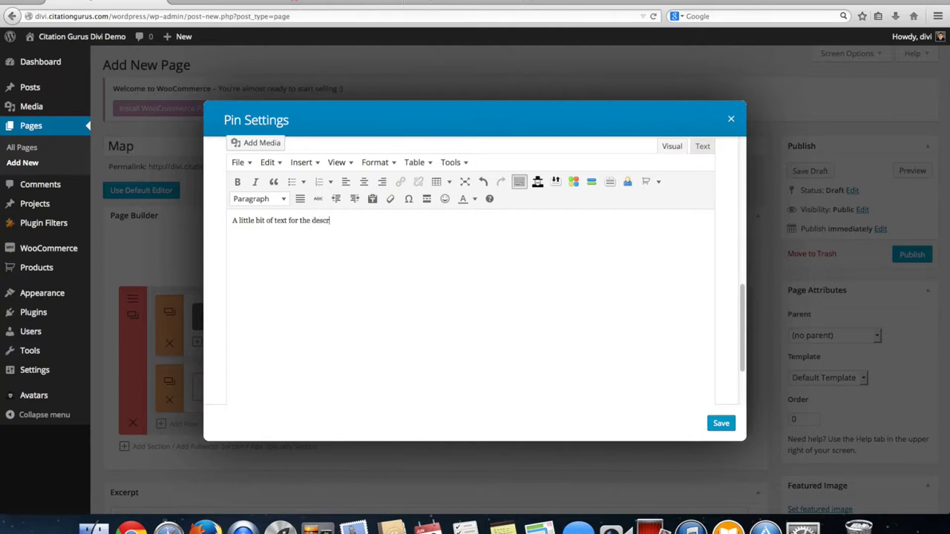
text(iption.)
click(718, 424)
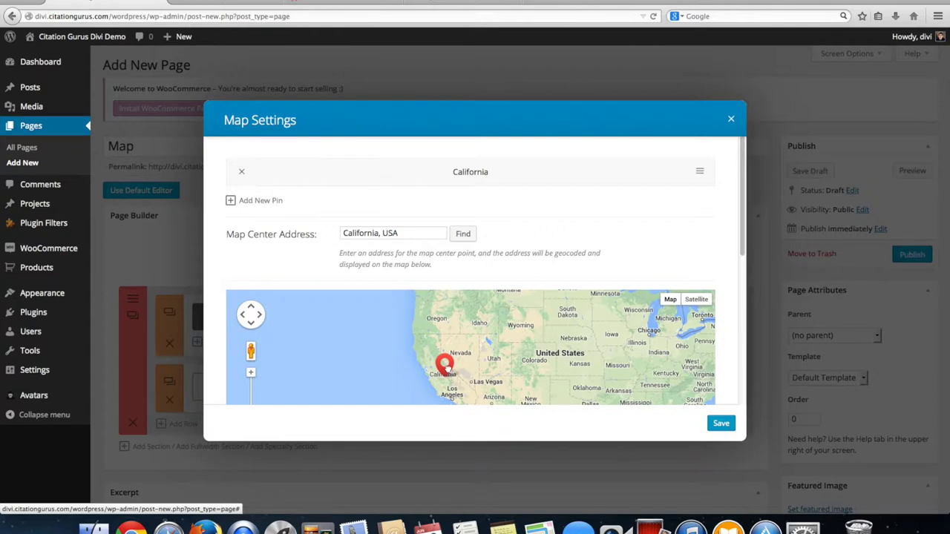
- Review the Map module's settings, including the map preview, admin label, CSS ID and CSS class
scroll(744, 241, down, 1)
scroll(743, 241, up, 1)
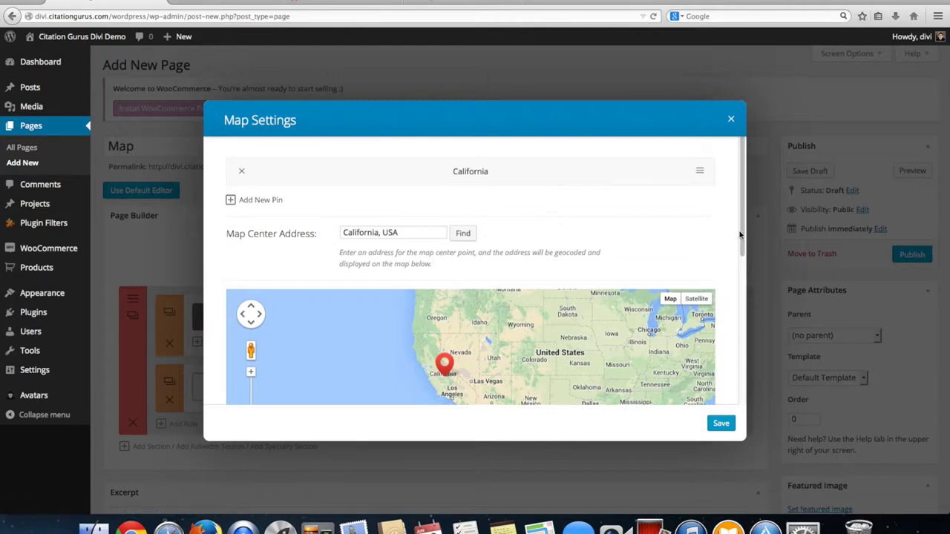
drag(744, 242, 741, 378)
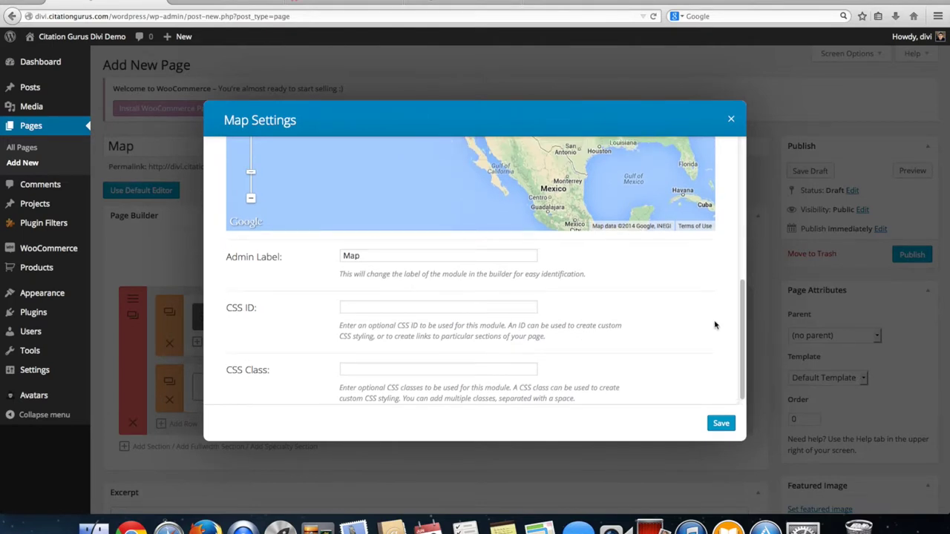
drag(741, 342, 726, 198)
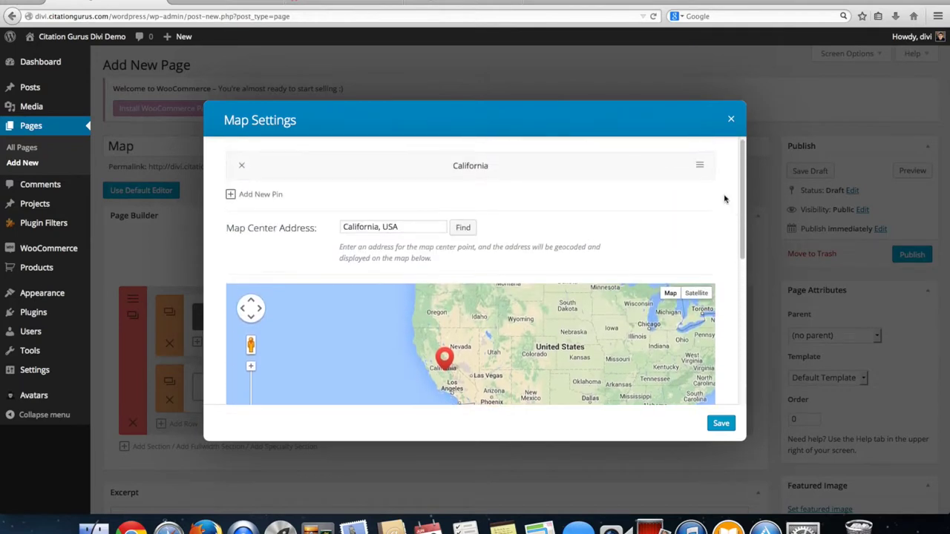
click(463, 233)
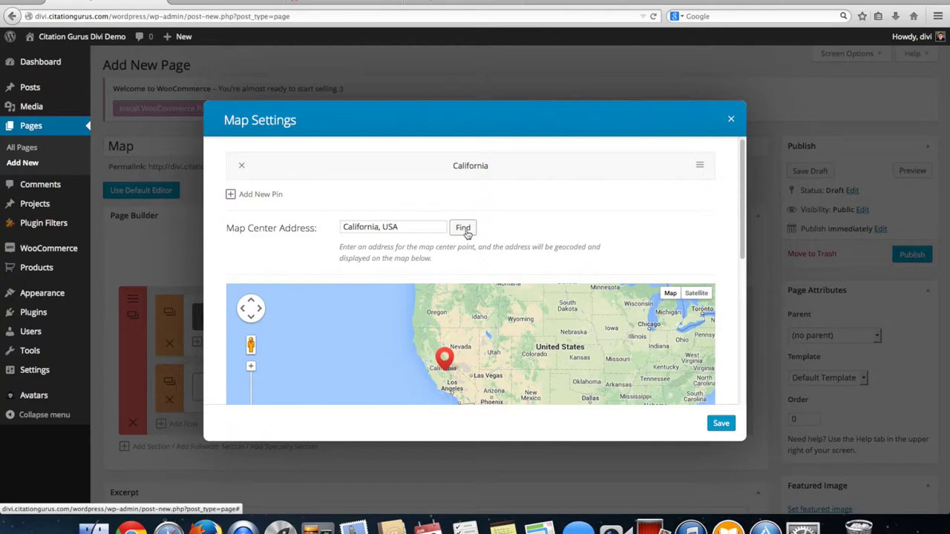
- Add a second pin titled minnesota and locate its address, Minnesota, on the map
click(267, 197)
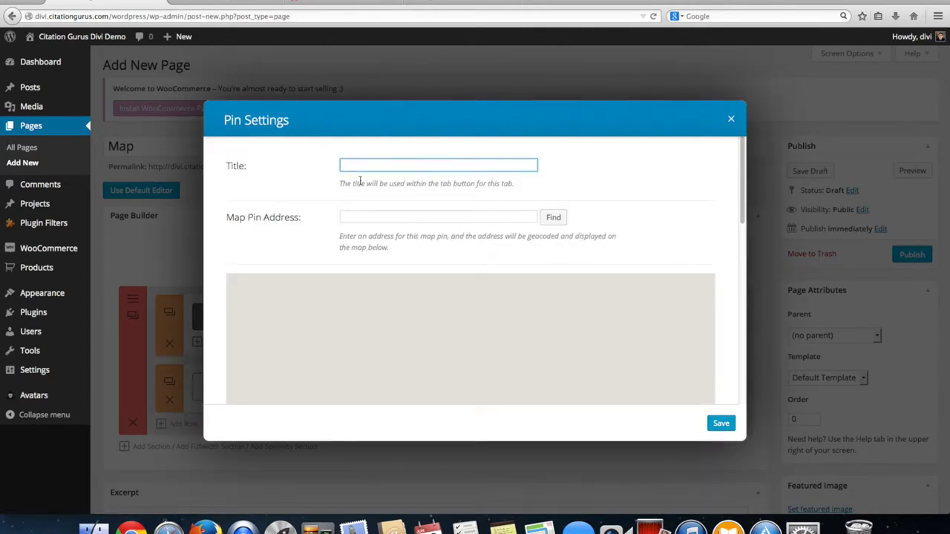
text(minnesota)
click(566, 222)
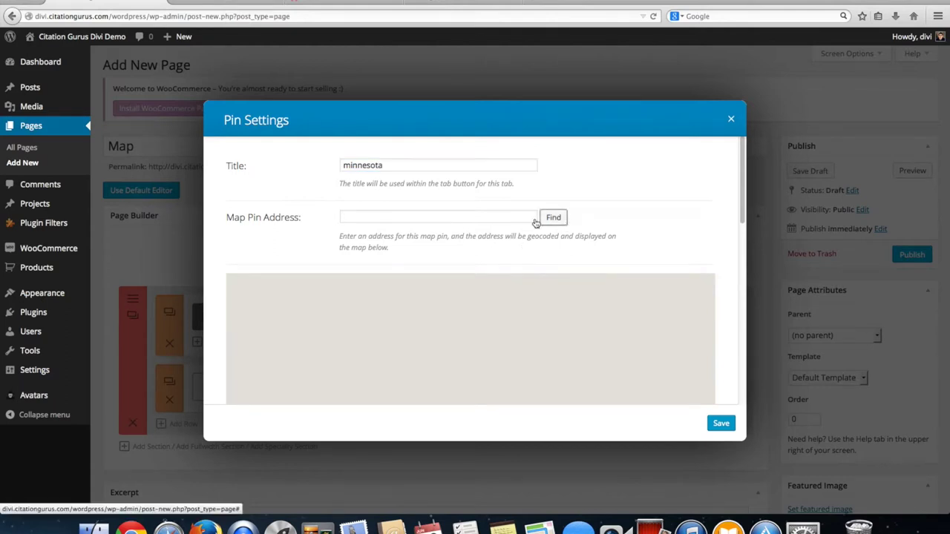
click(382, 215)
text(minnesota)
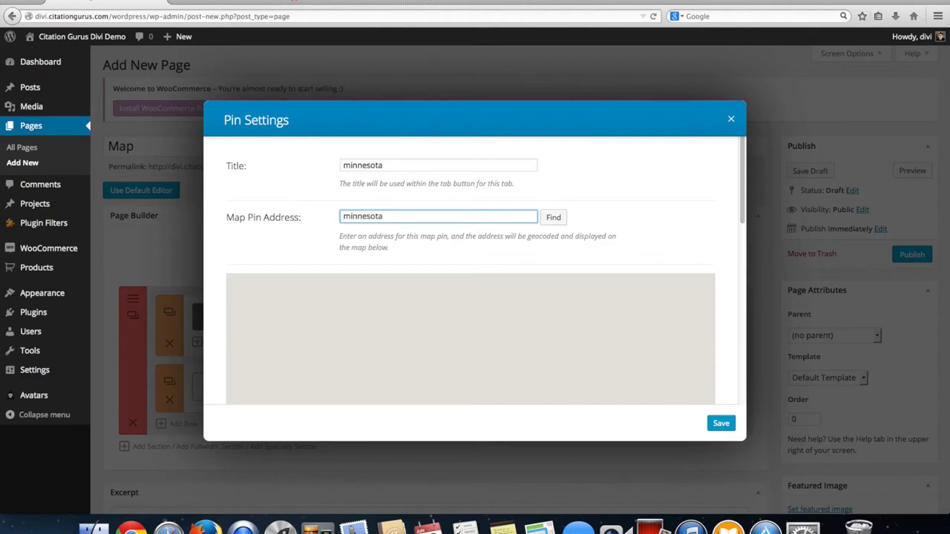
key(Return)
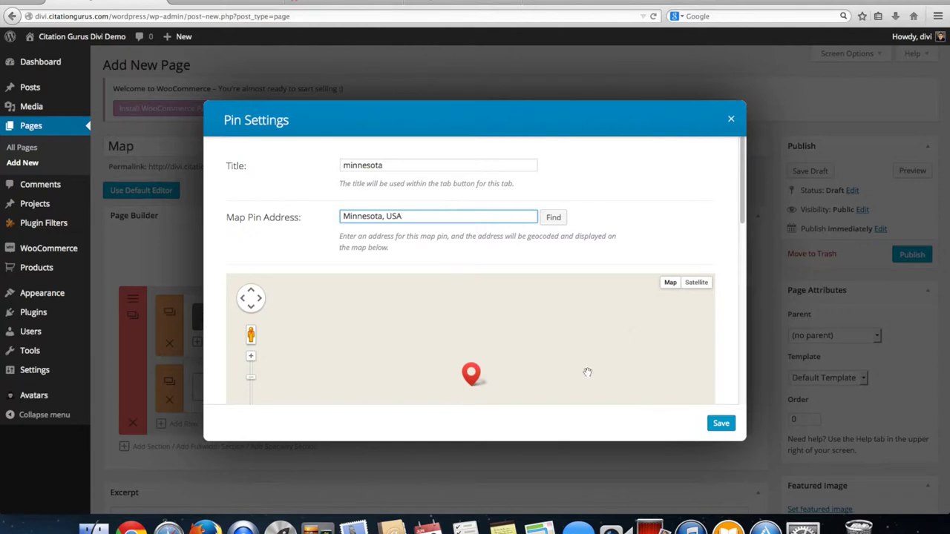
- Enter "This is the state of Minnesota" as the second pin's content and save the pin
scroll(676, 239, down, 1)
scroll(688, 267, down, 2)
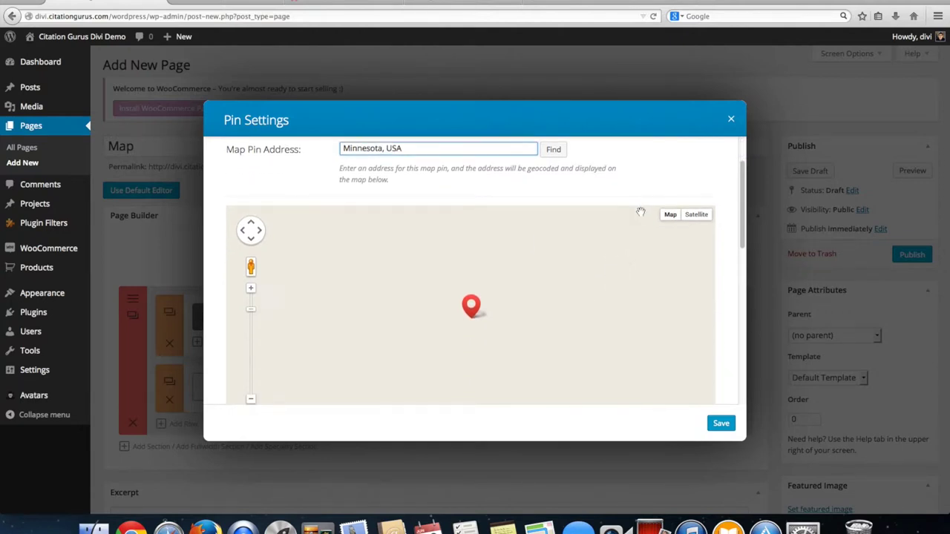
drag(740, 228, 742, 366)
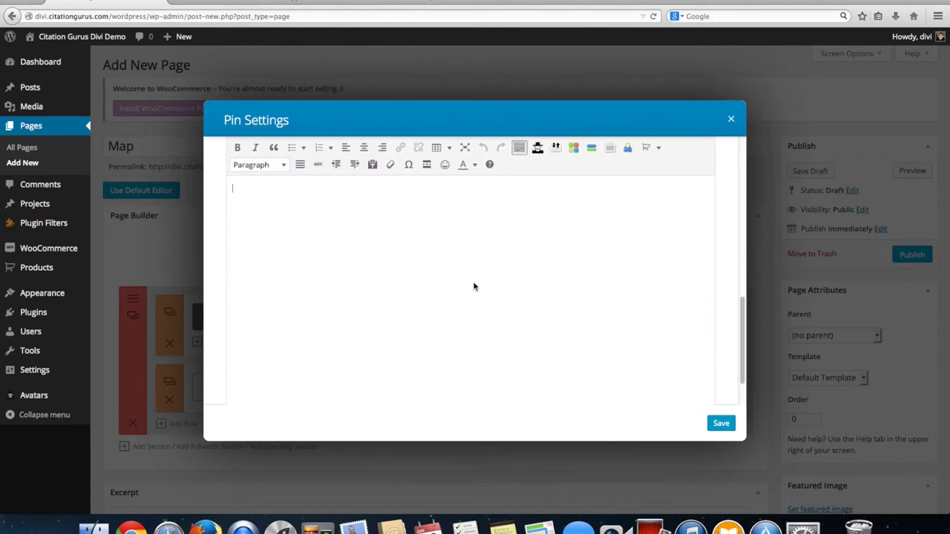
click(474, 287)
text(This is the state of Minnesot)
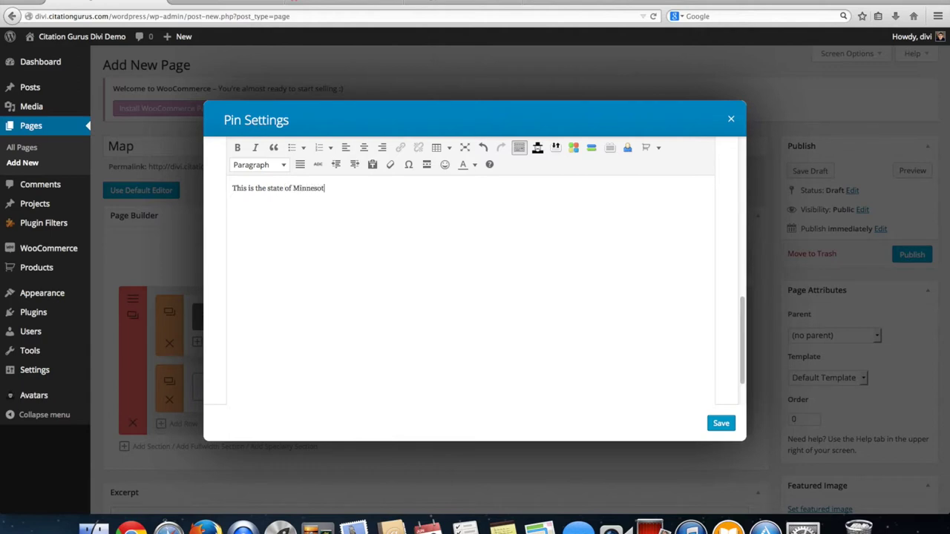
drag(745, 327, 743, 187)
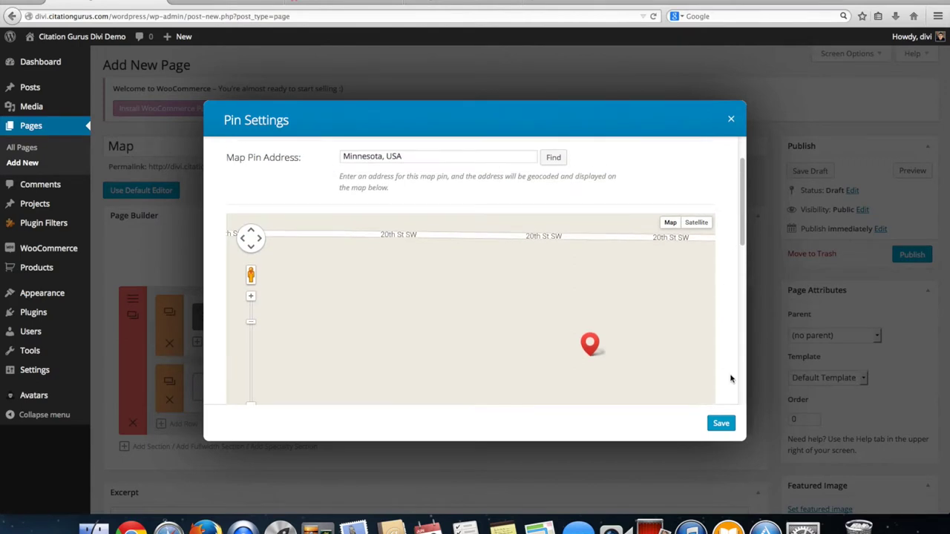
click(720, 424)
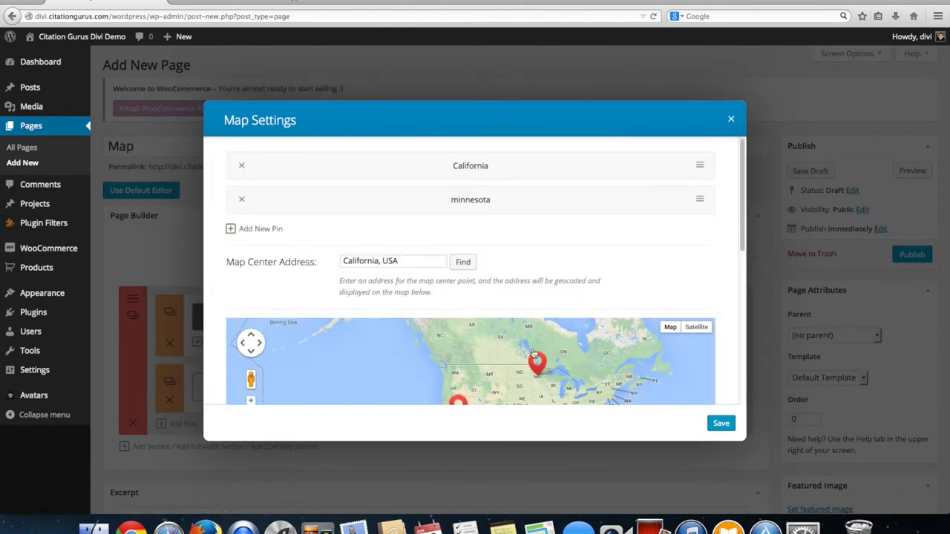
- Zoom the module's map out to show both pins across North America and save the Map module
drag(587, 263, 586, 206)
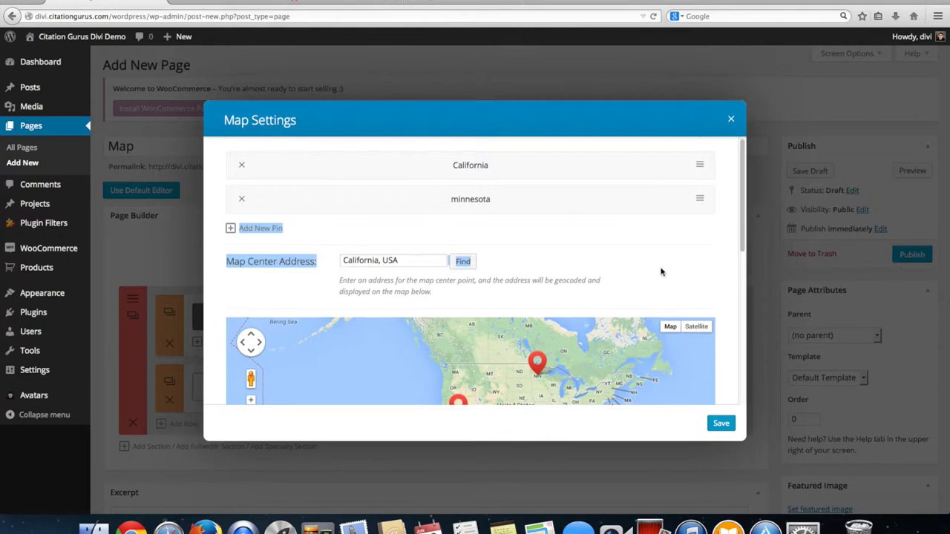
scroll(663, 270, down, 5)
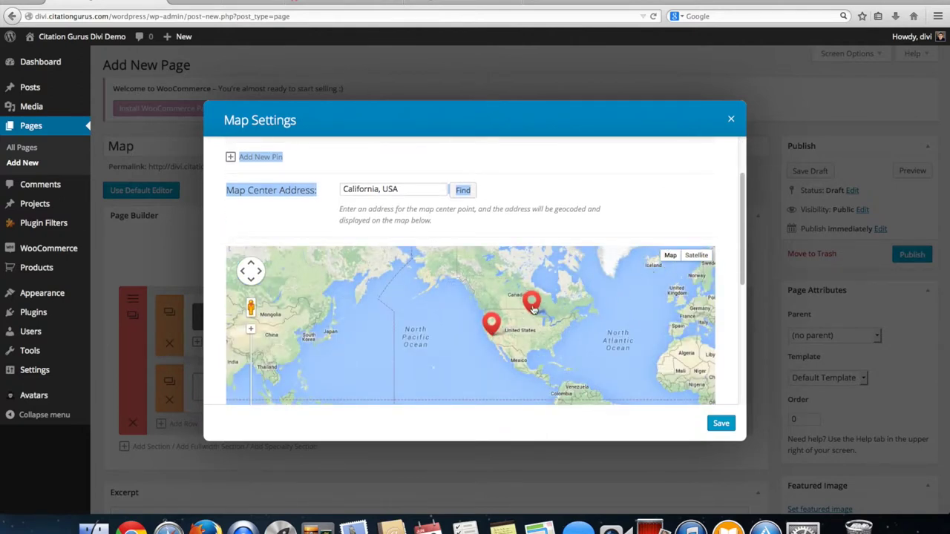
click(721, 424)
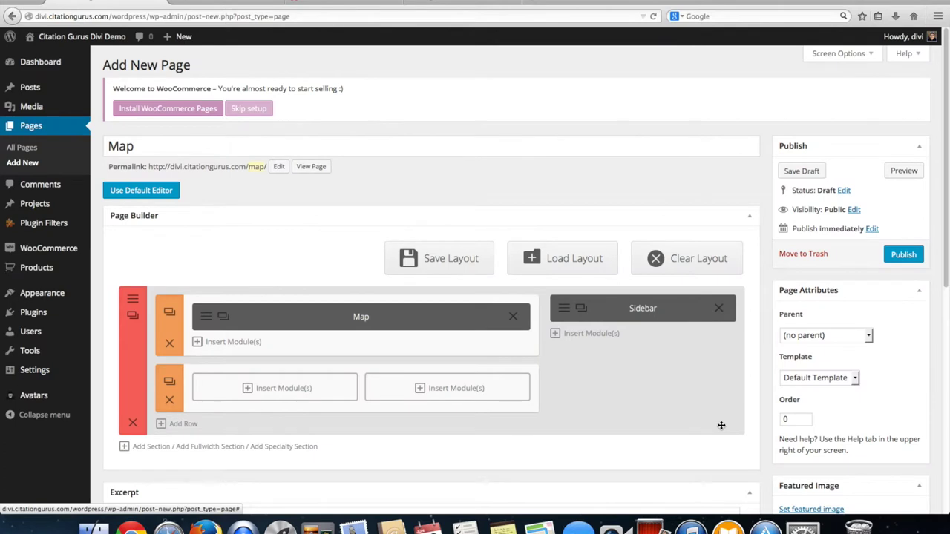
- Insert a Map module into the left column of the section's second row
click(279, 391)
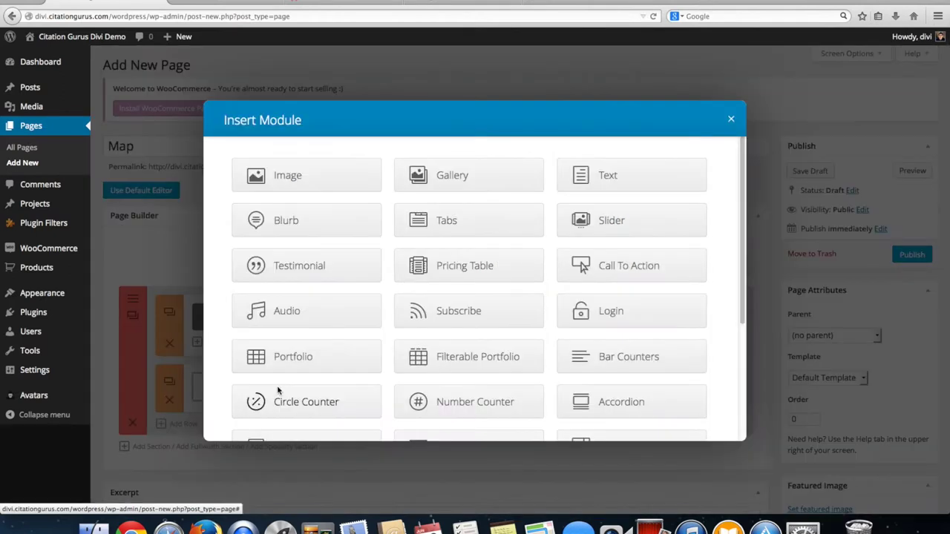
scroll(488, 342, down, 1)
scroll(487, 342, down, 3)
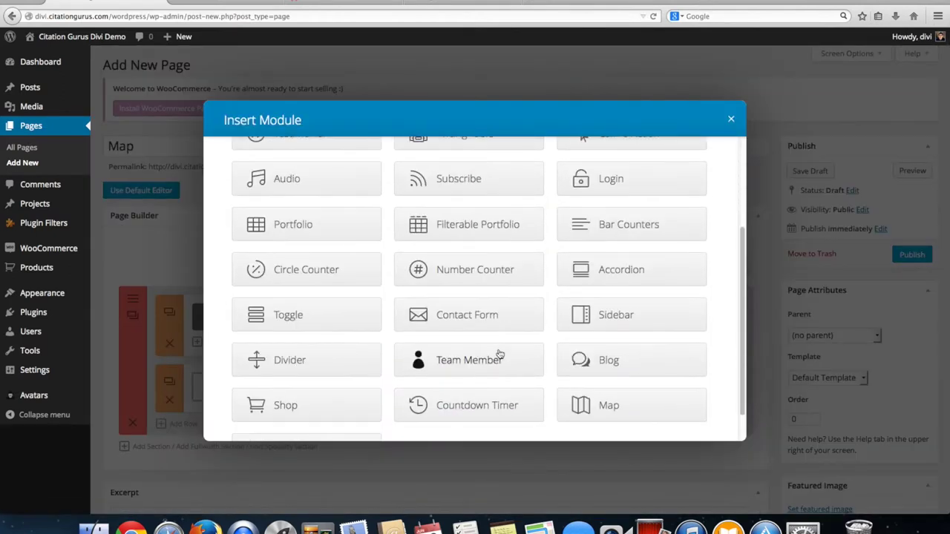
click(607, 399)
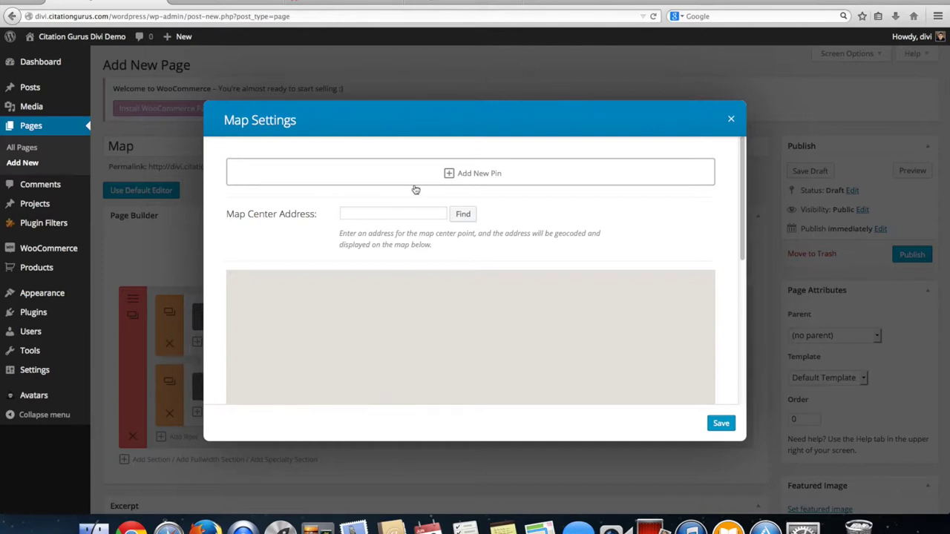
- Add a pin titled Georgia to the new map and locate its address, Georgia, on the map
click(469, 176)
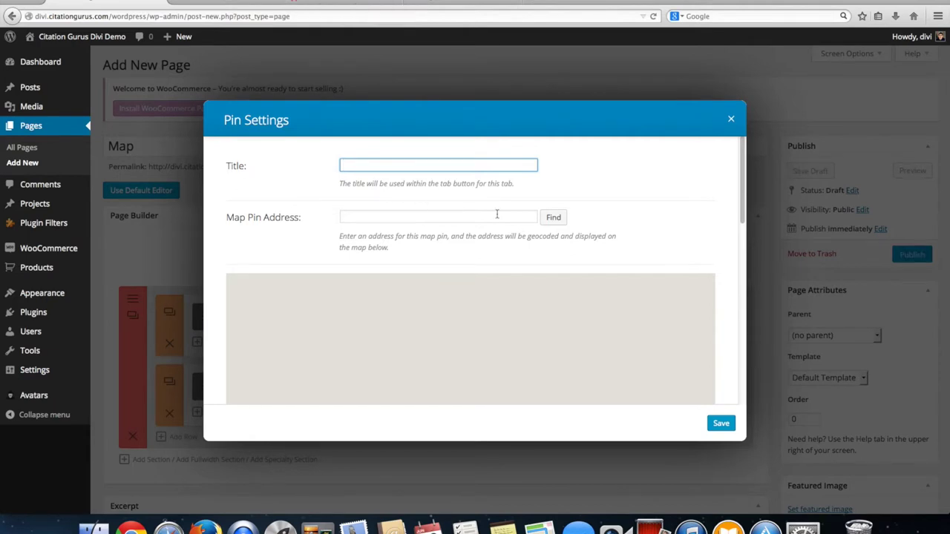
text(Georgia)
click(496, 216)
text(Georgia)
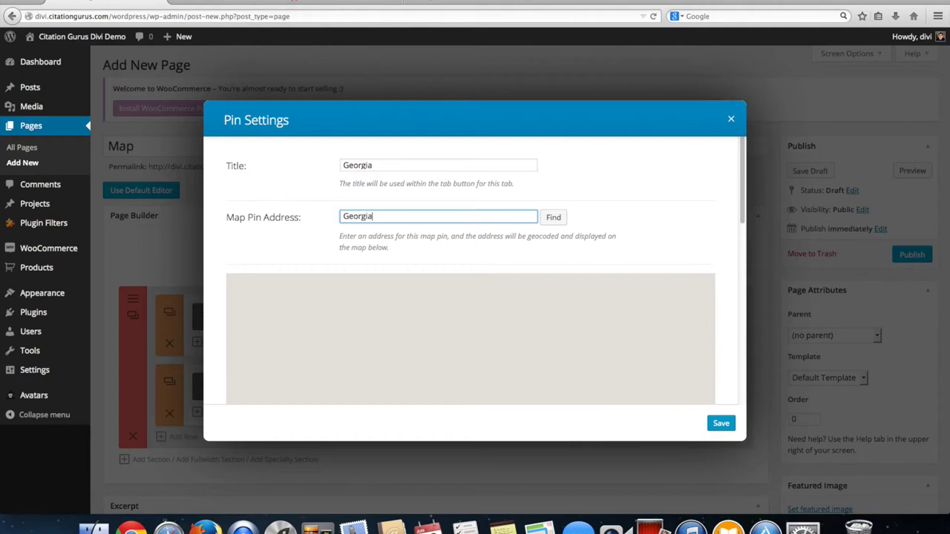
click(556, 219)
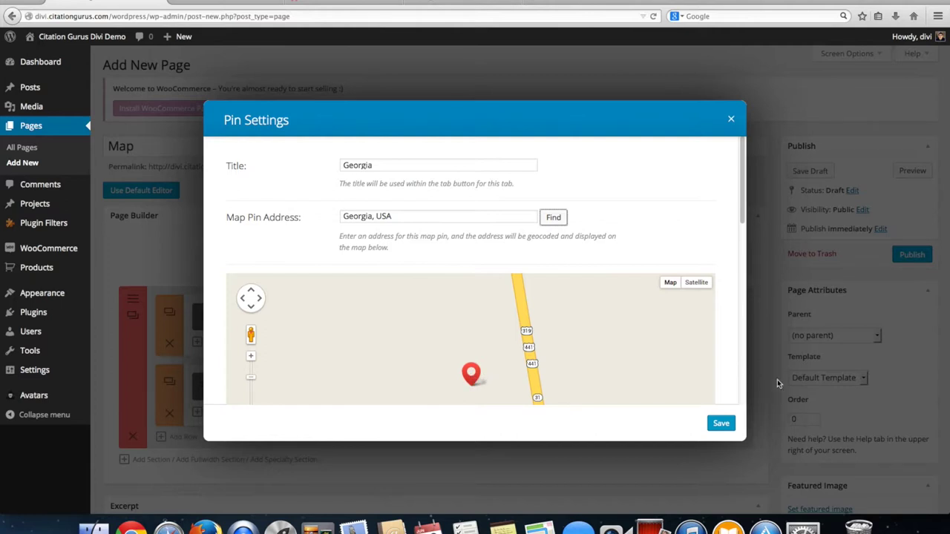
- Enter "This is the state of Georgia" as the pin's content and save the pin and its Map module
scroll(731, 349, down, 5)
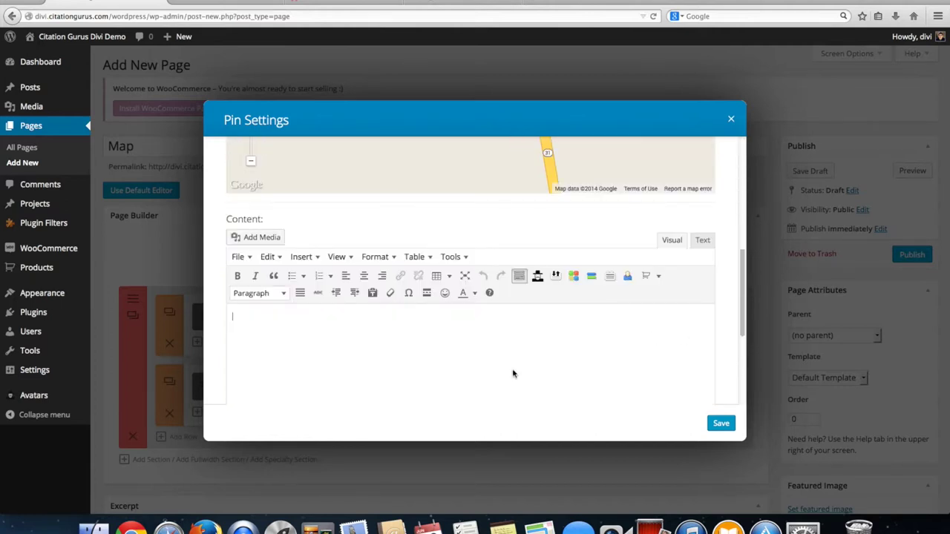
text(This is the state of Georgia)
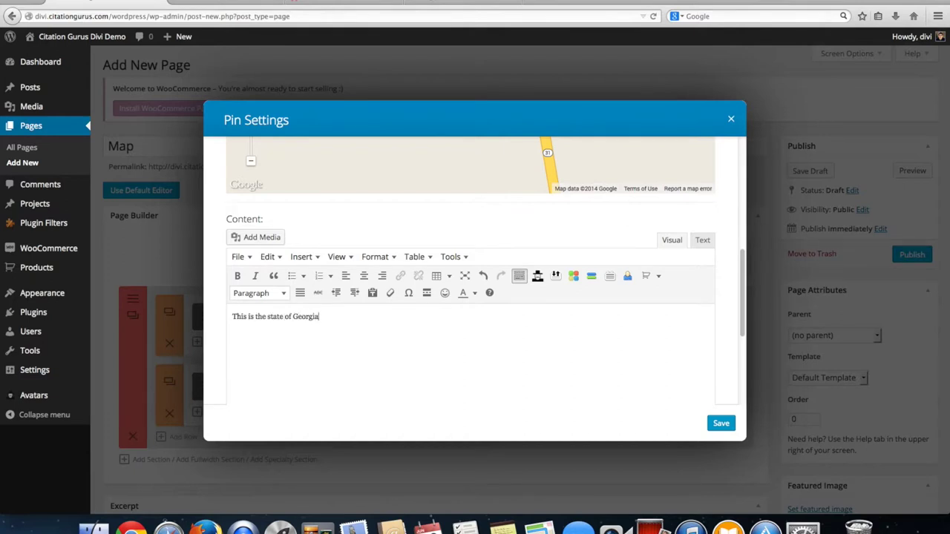
click(720, 423)
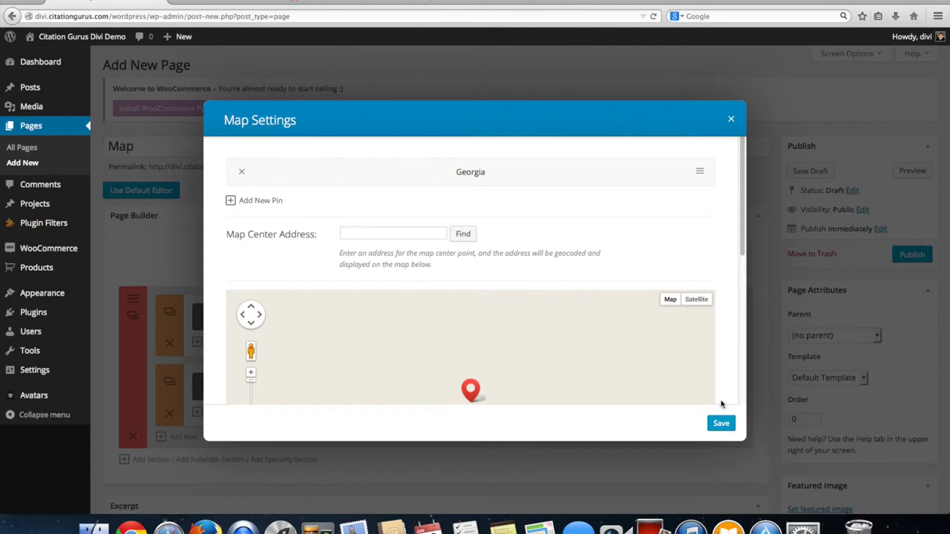
click(721, 423)
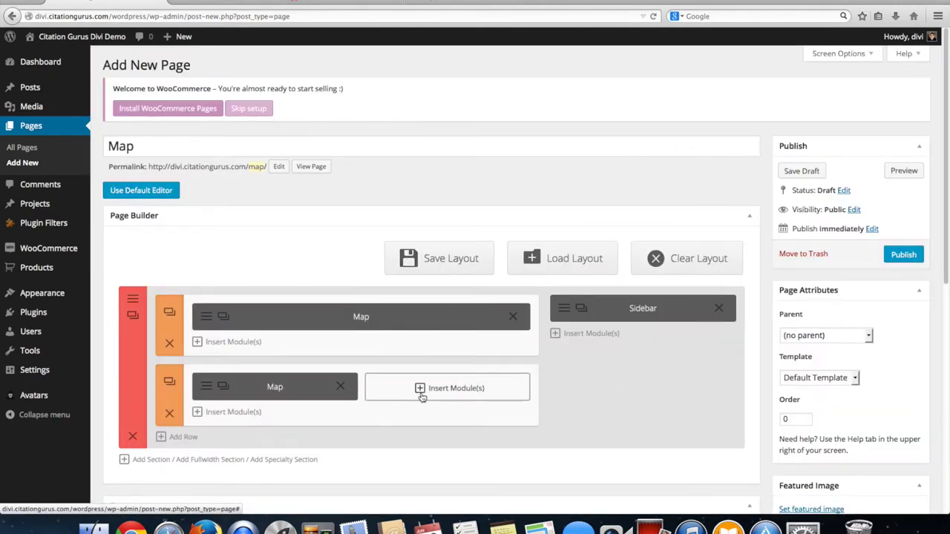
- Insert another Map module into the empty right column of the second row
click(422, 390)
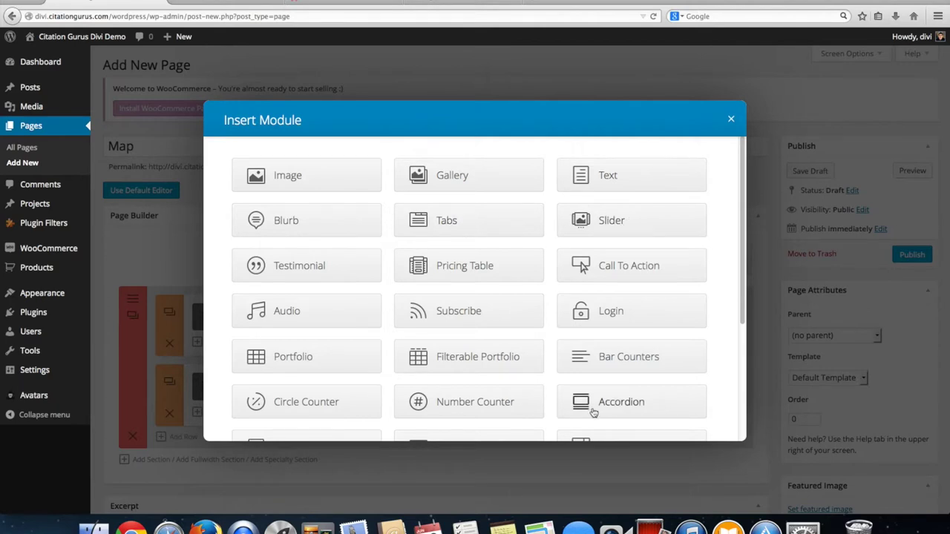
scroll(594, 411, down, 5)
click(586, 371)
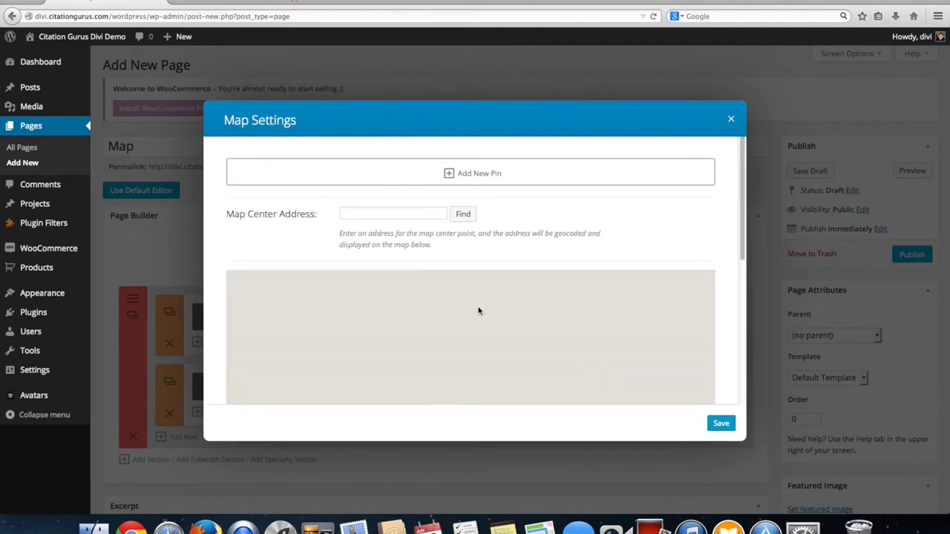
- Add a pin titled Washington DC and locate its address in Washington, DC on the map
click(425, 181)
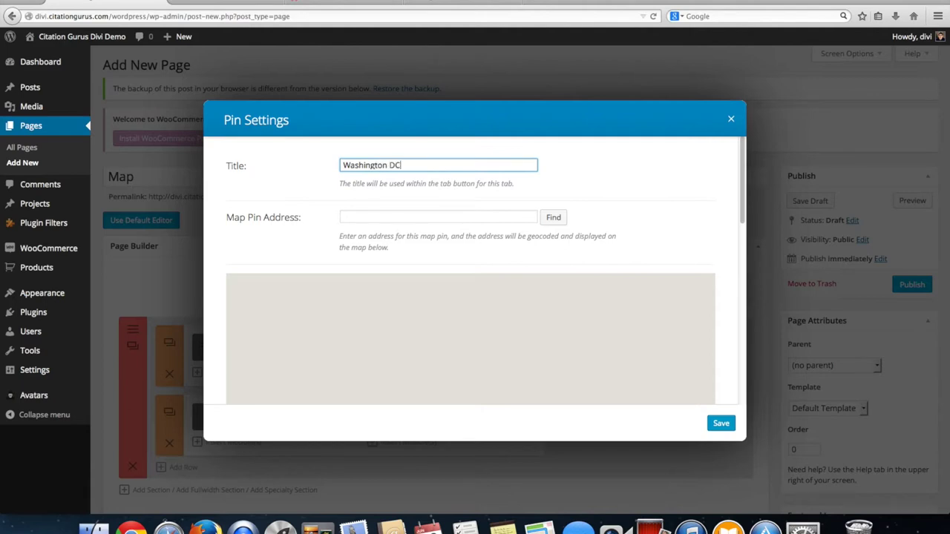
click(409, 216)
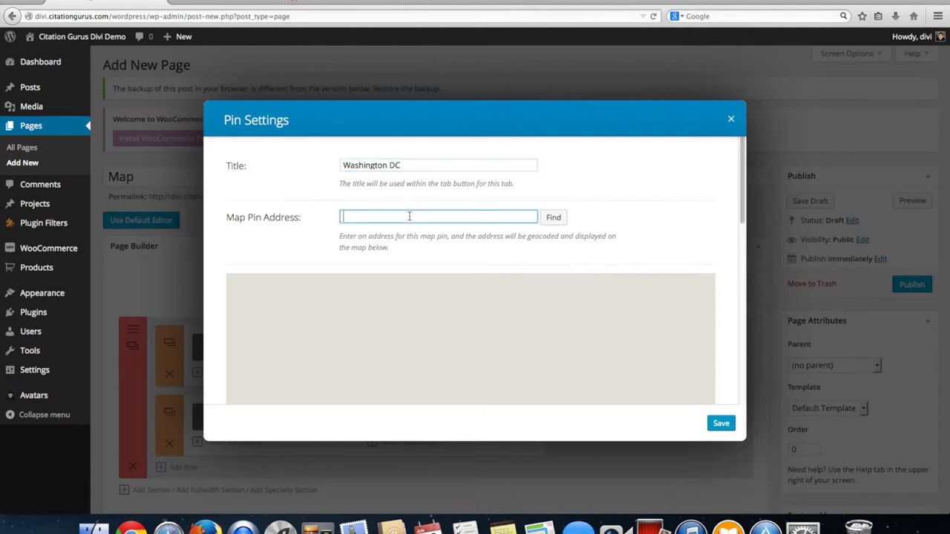
text(Washington)
key(Return)
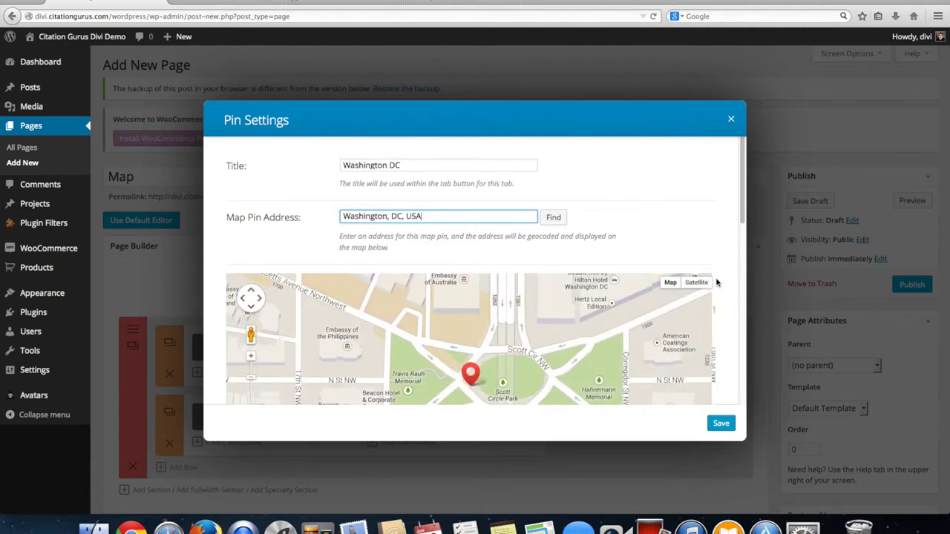
- Enter "This is the state of Washington DC" as the pin's content and save the pin and its Map module
scroll(731, 291, down, 10)
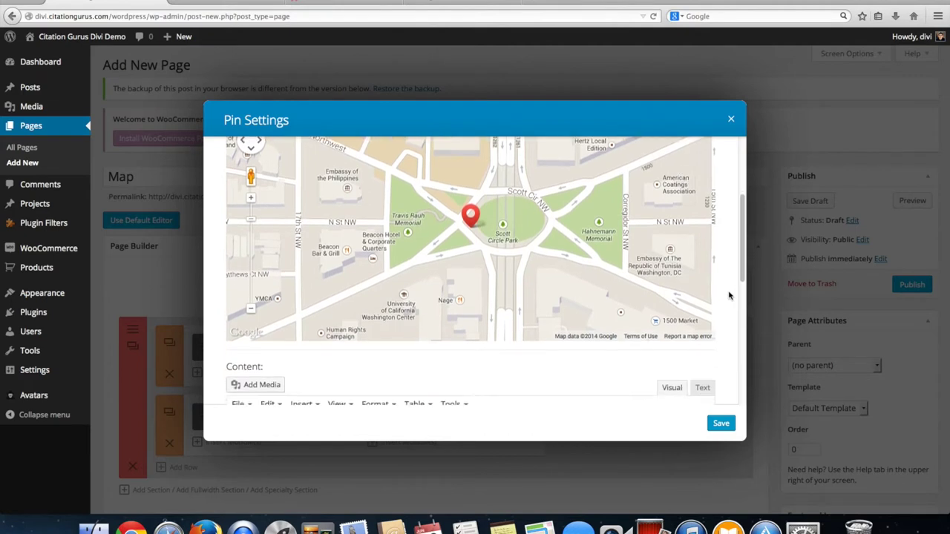
scroll(720, 299, down, 4)
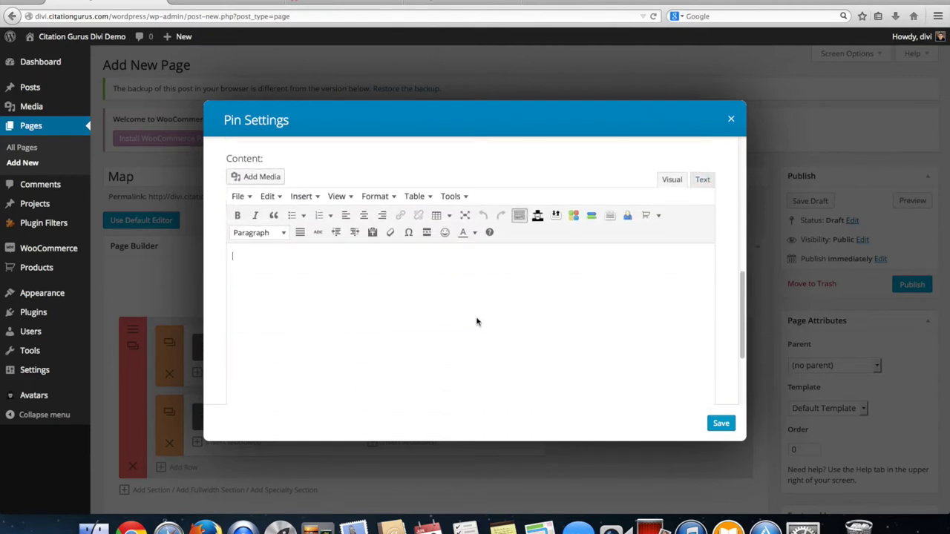
click(477, 321)
text(Th)
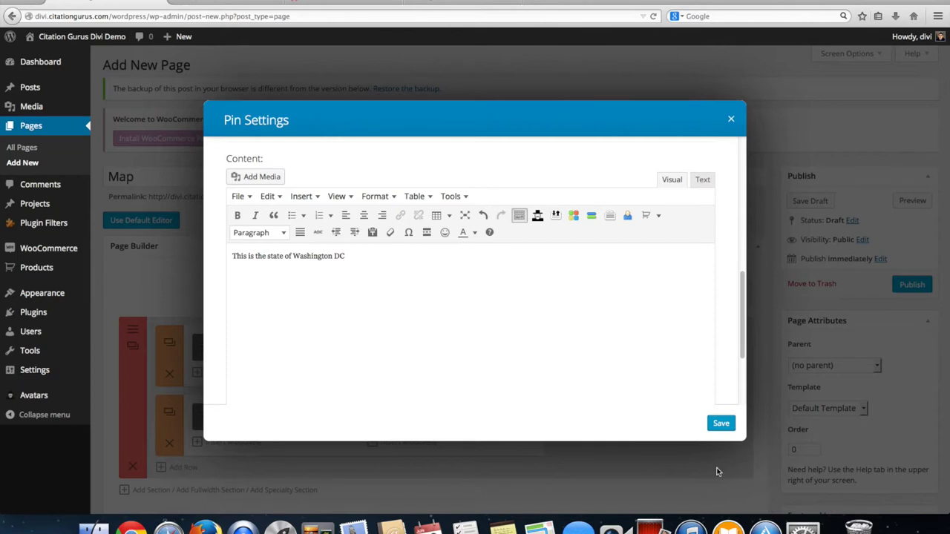
click(721, 423)
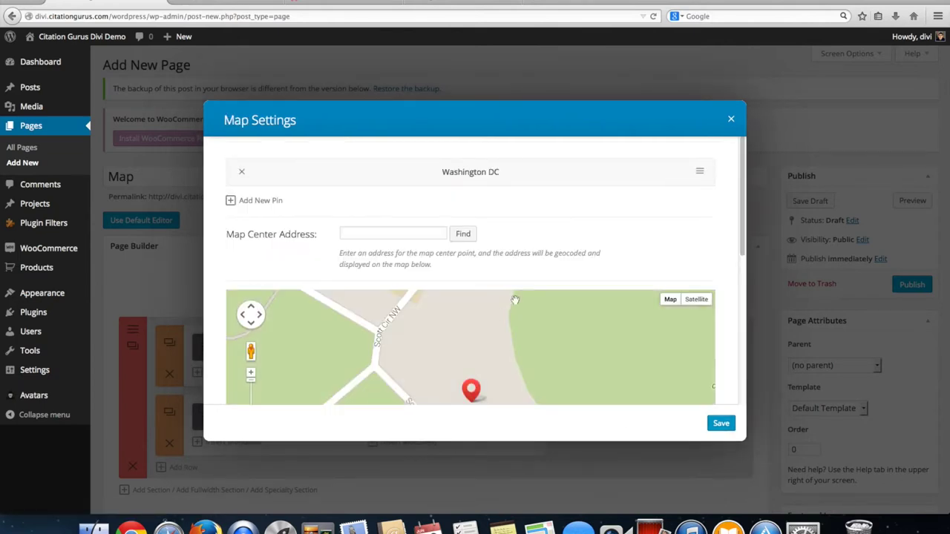
scroll(729, 260, down, 5)
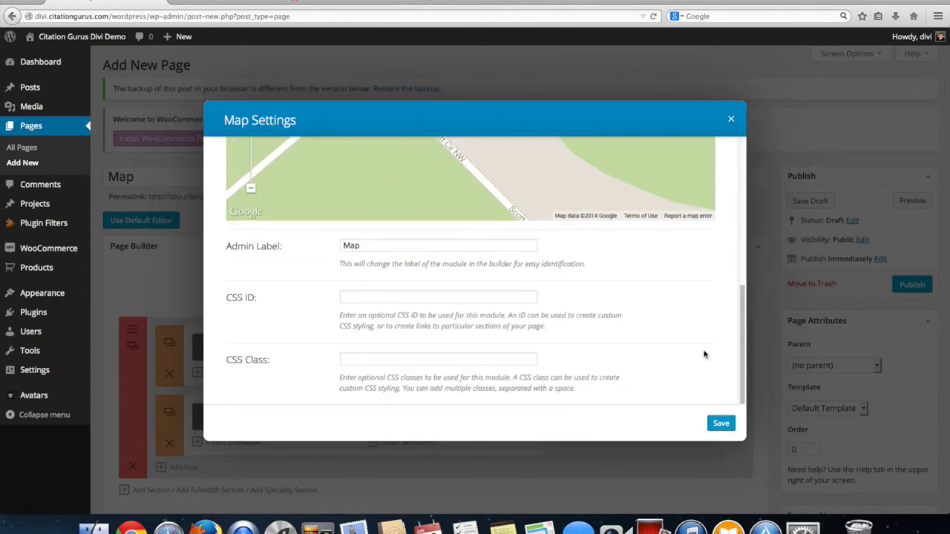
click(721, 424)
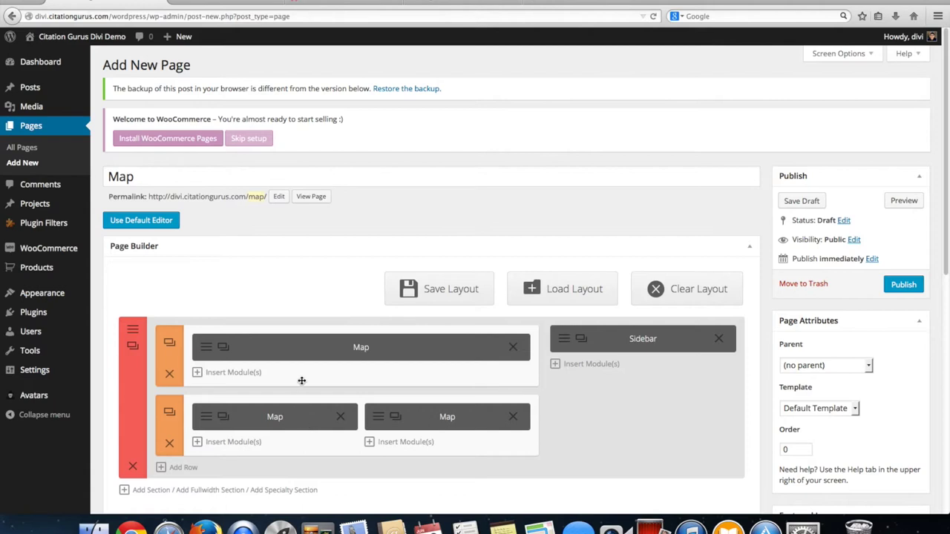
- Preview the Map page and compare it with the map layouts in the Elegant Themes Divi demo
click(904, 202)
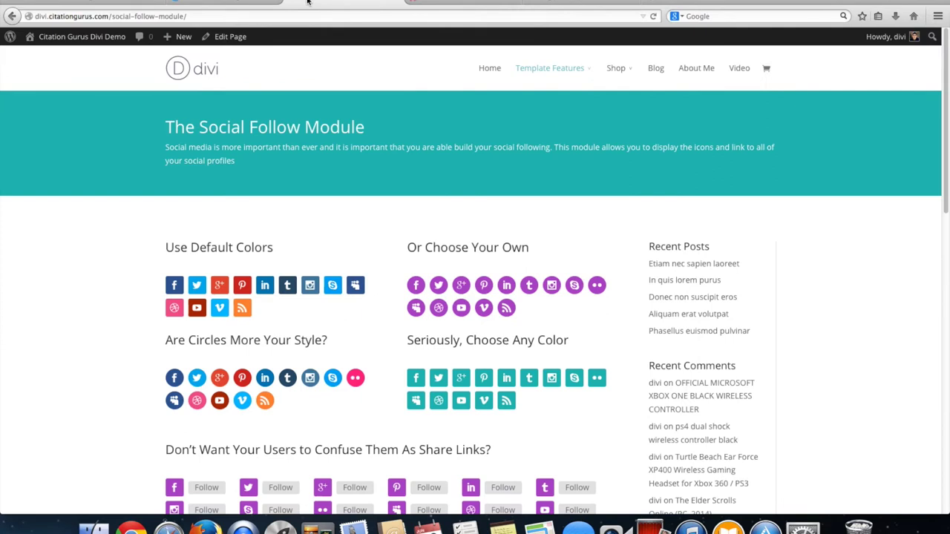
click(458, 3)
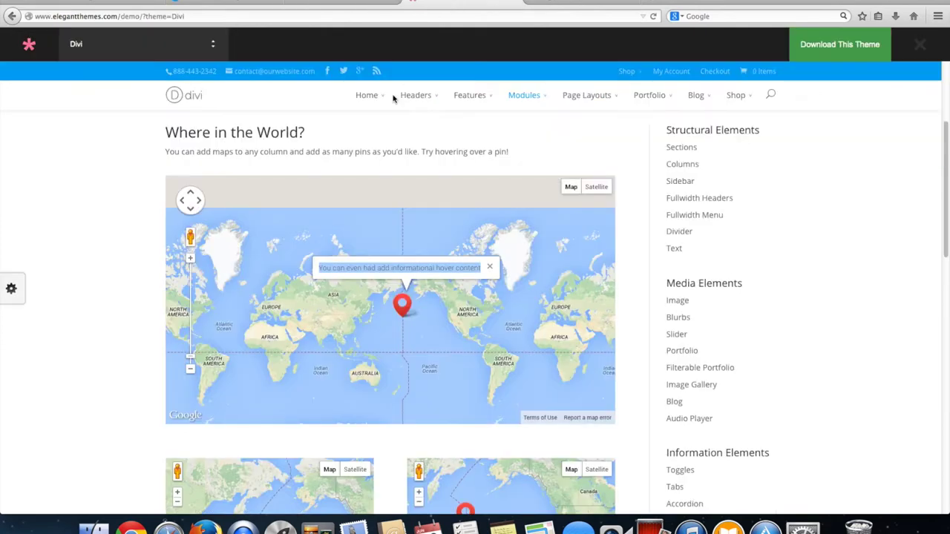
mouse_move(386, 95)
scroll(382, 185, down, 5)
scroll(375, 189, down, 4)
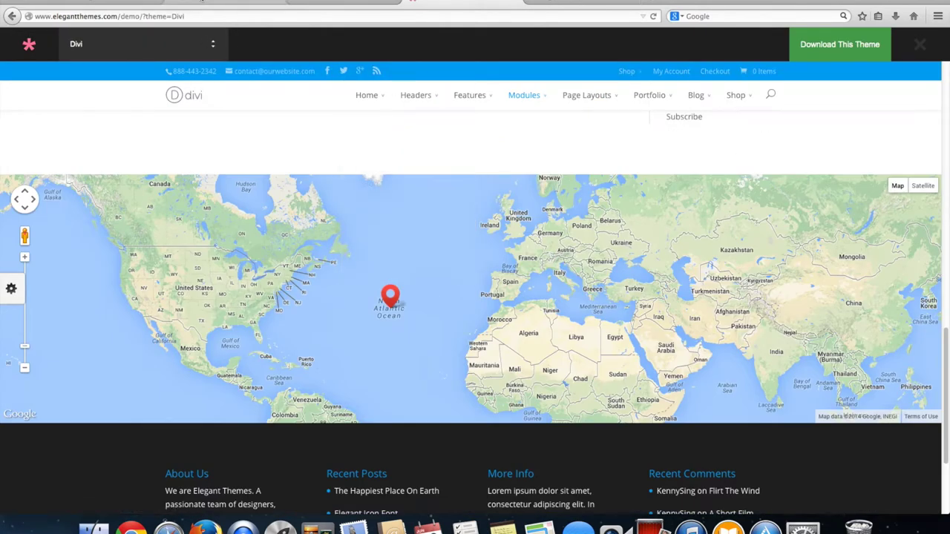
click(201, 2)
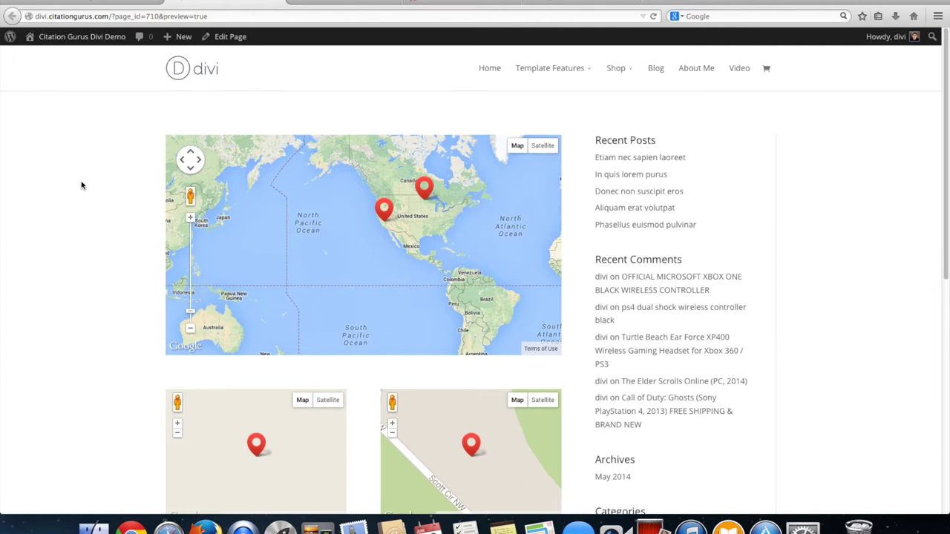
- Check the Minnesota and California pins' pop-up text and the zoom behaviour of the large map in the preview
click(425, 195)
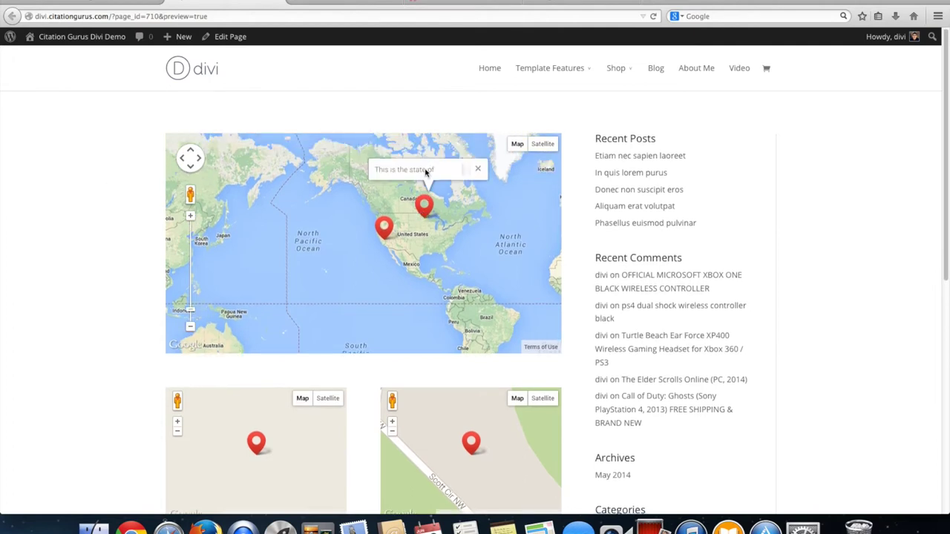
drag(438, 171, 401, 170)
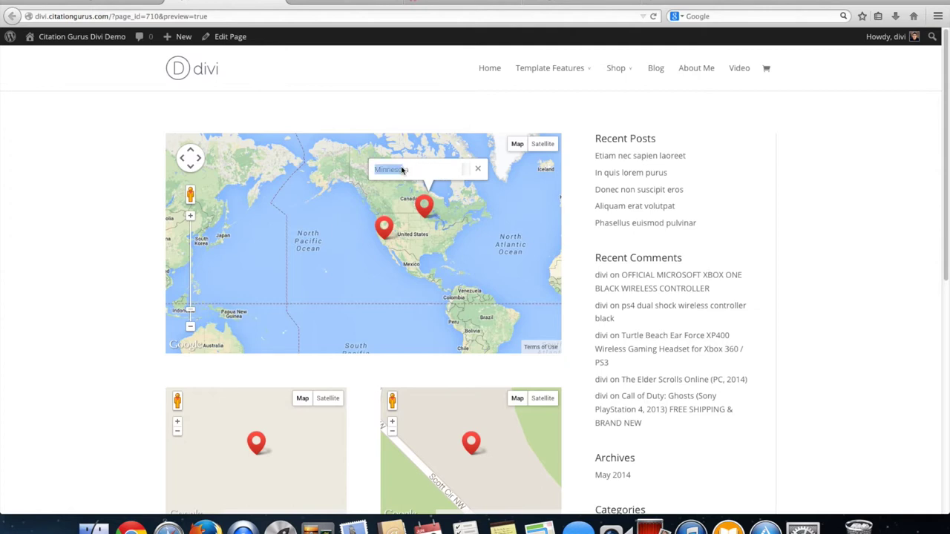
click(385, 227)
drag(355, 194, 406, 207)
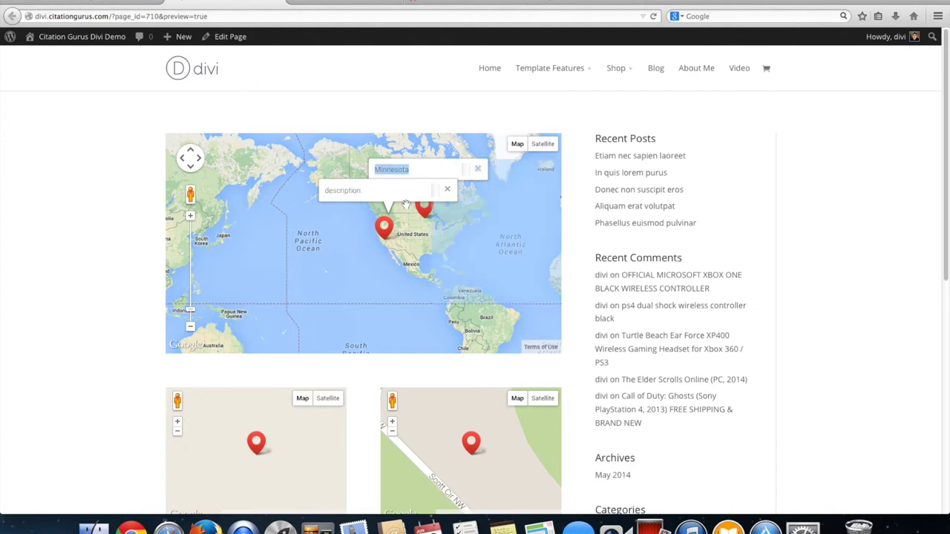
scroll(435, 223, down, 1)
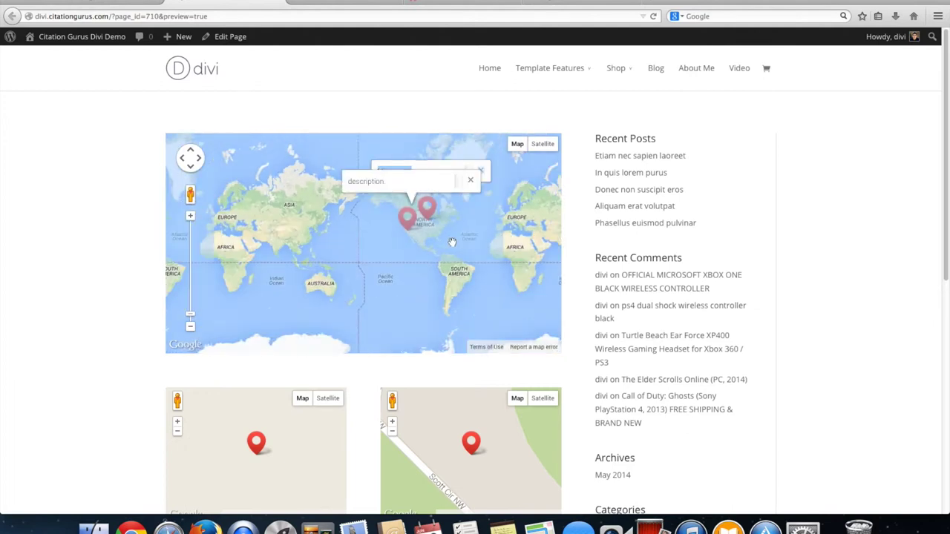
scroll(452, 242, down, 1)
scroll(448, 232, up, 2)
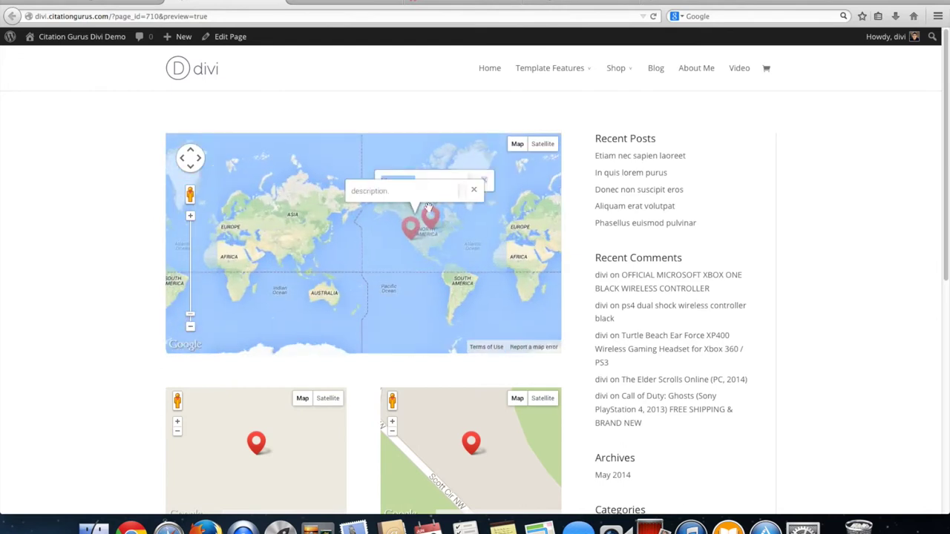
scroll(113, 382, down, 3)
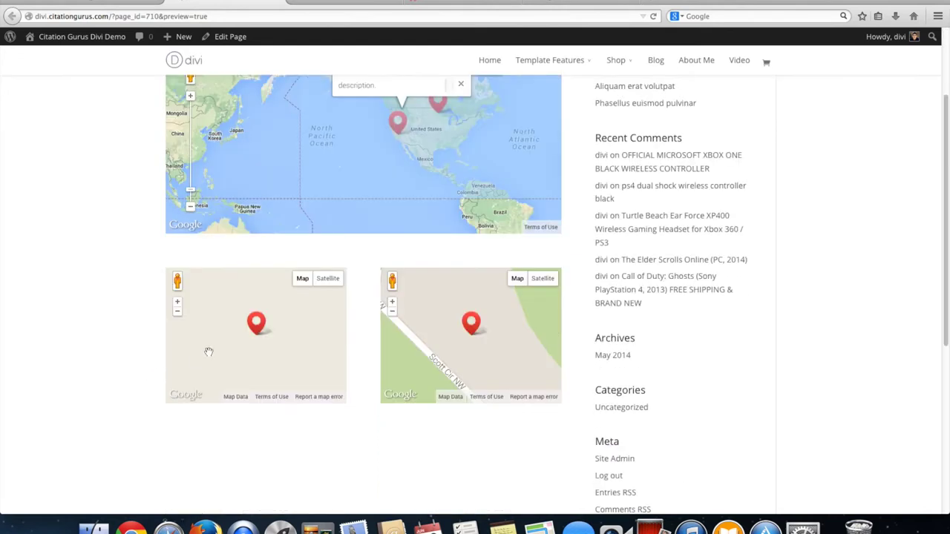
- Open the Georgia and Washington DC pins' pop-ups and review the whole previewed page
click(255, 336)
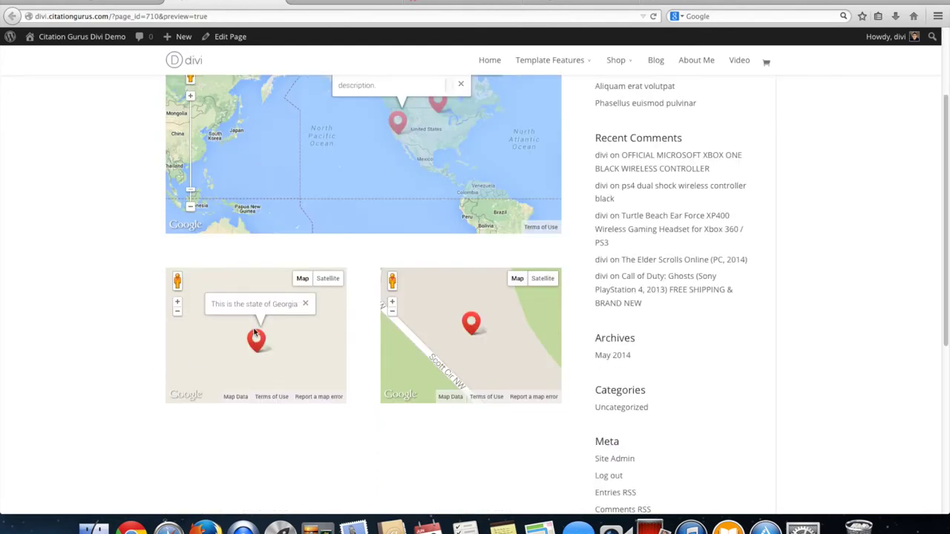
click(475, 327)
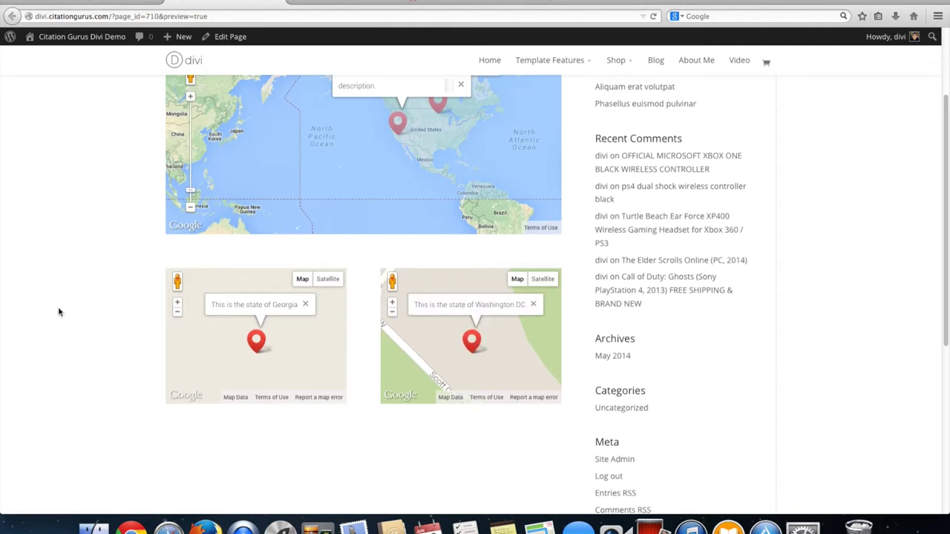
scroll(59, 311, up, 3)
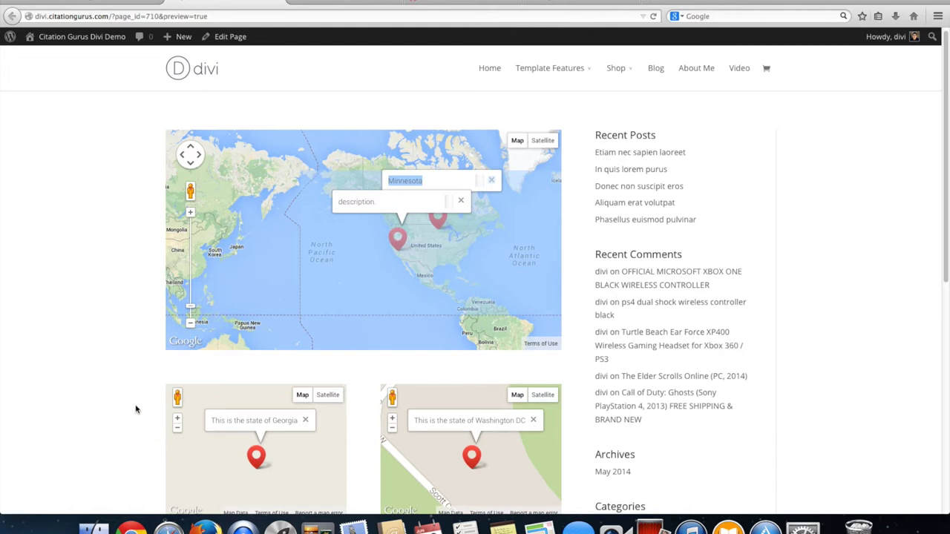
scroll(136, 409, down, 1)
scroll(135, 409, down, 5)
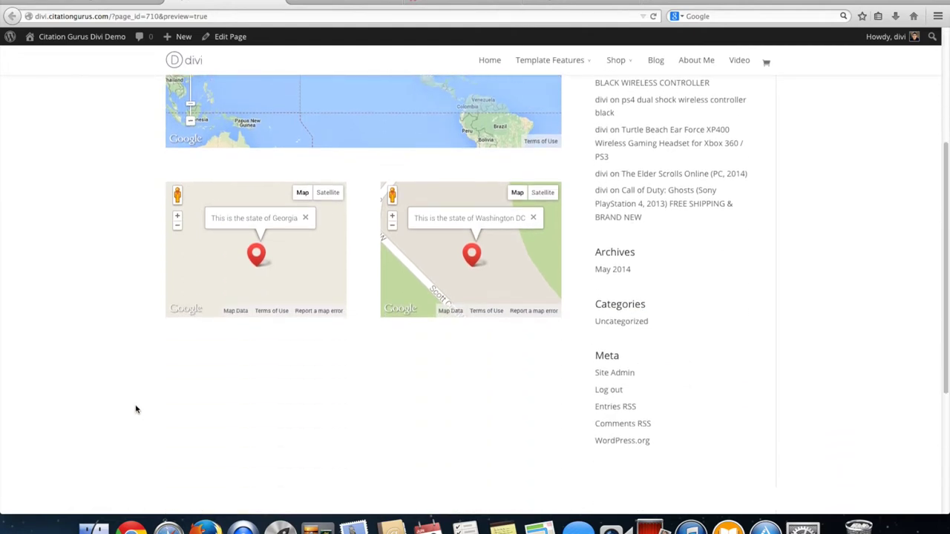
scroll(135, 409, down, 6)
scroll(135, 409, up, 12)
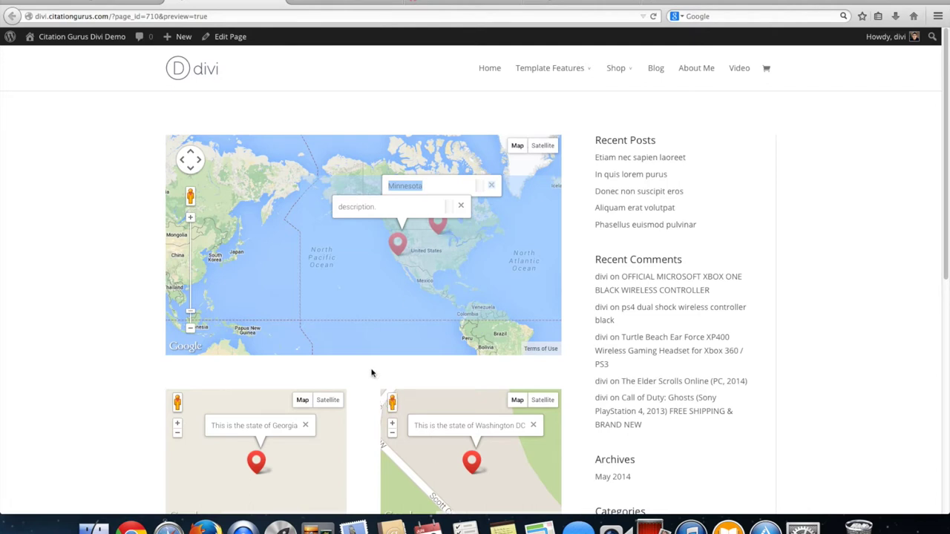
scroll(128, 335, down, 10)
scroll(128, 334, up, 3)
scroll(129, 336, up, 5)
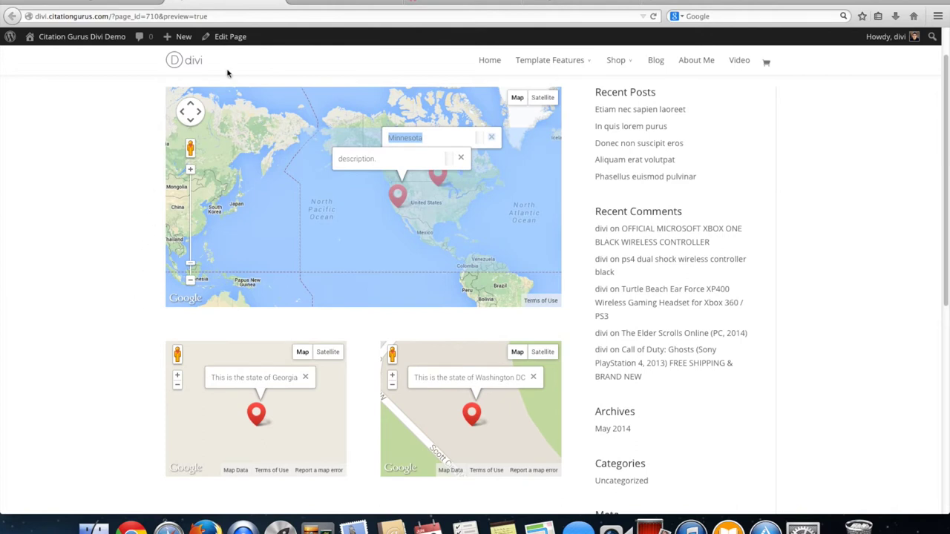
- Return to the Map page editor, add a fullwidth section below the specialty section and insert a Fullwidth Map module
click(111, 4)
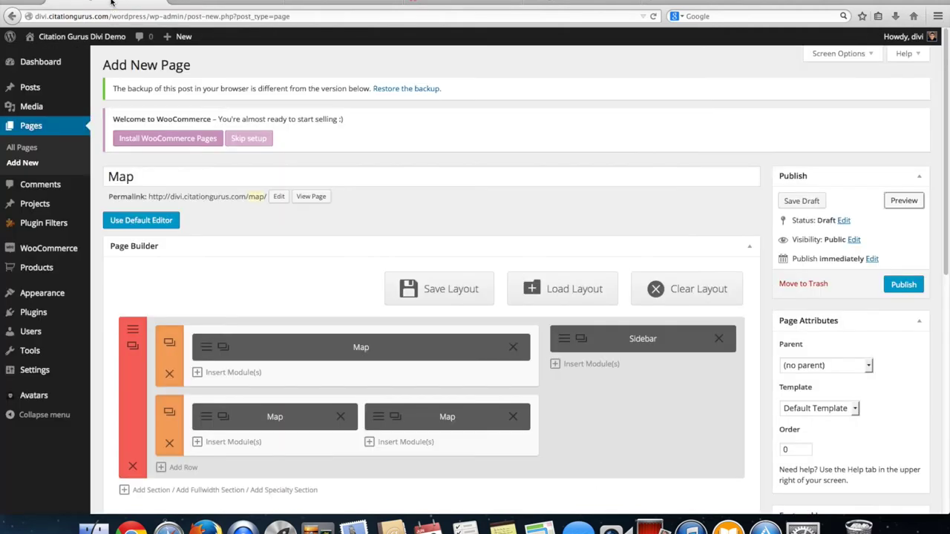
scroll(188, 451, down, 1)
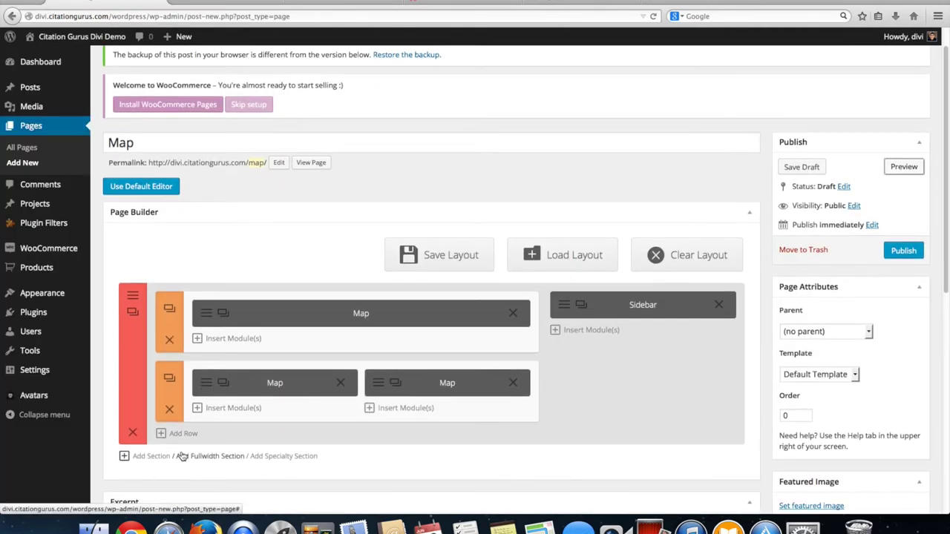
click(211, 460)
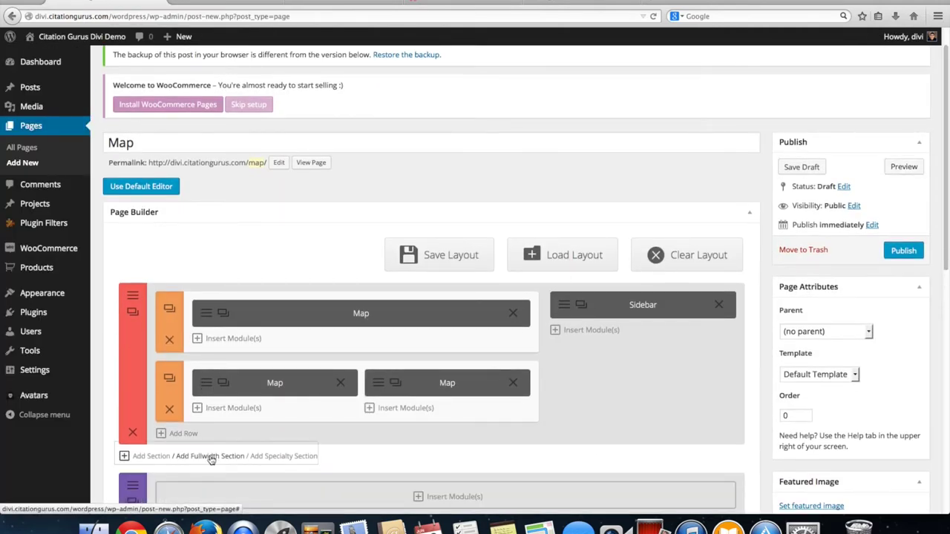
scroll(212, 458, down, 3)
click(430, 384)
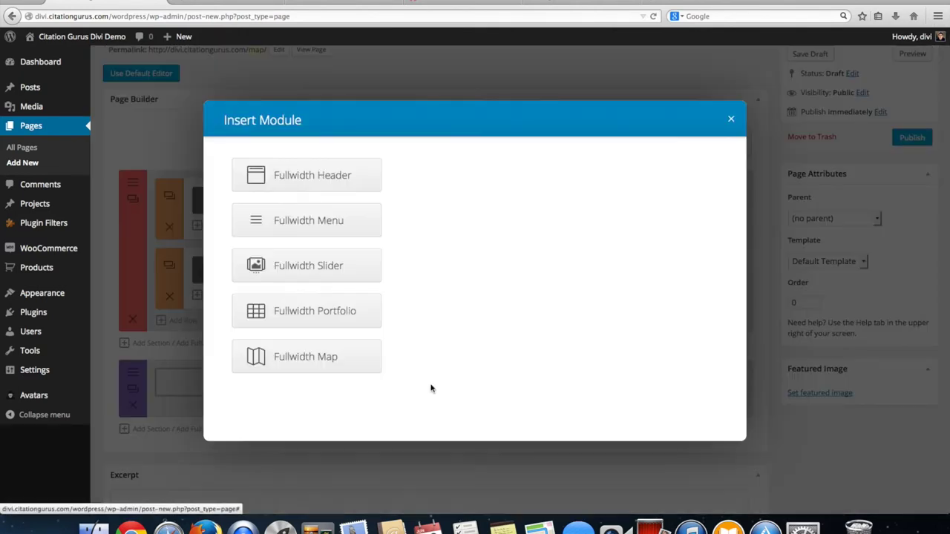
click(299, 362)
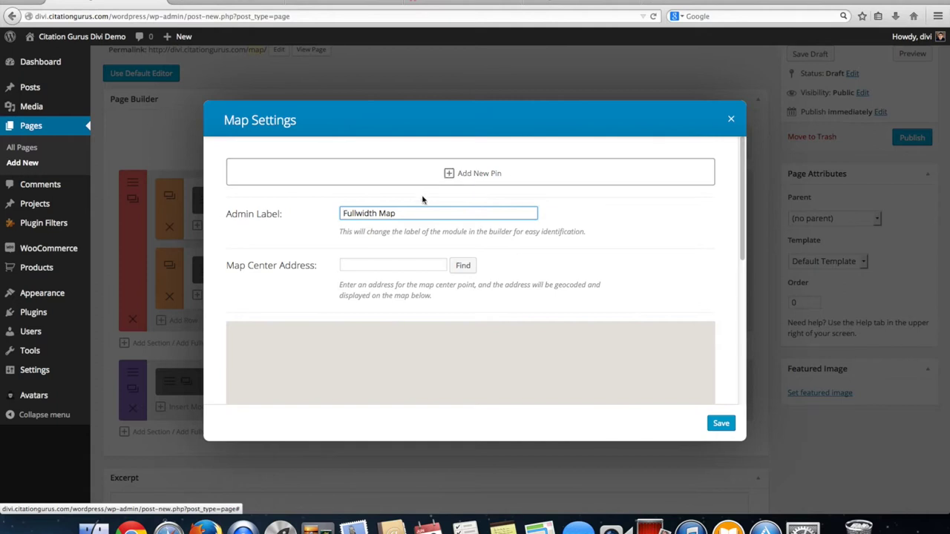
- Set the Fullwidth Map module's center address to California and check the module's other settings
click(402, 268)
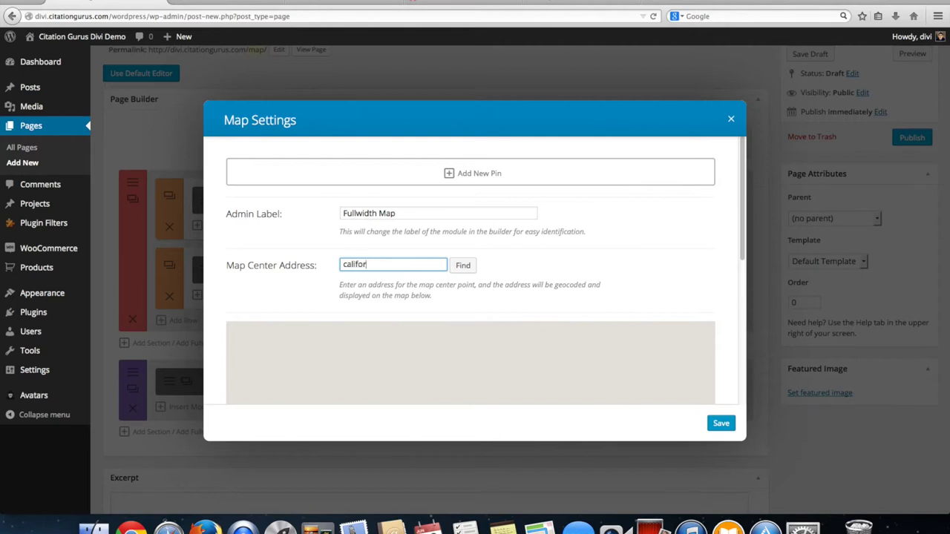
click(471, 269)
scroll(735, 269, down, 5)
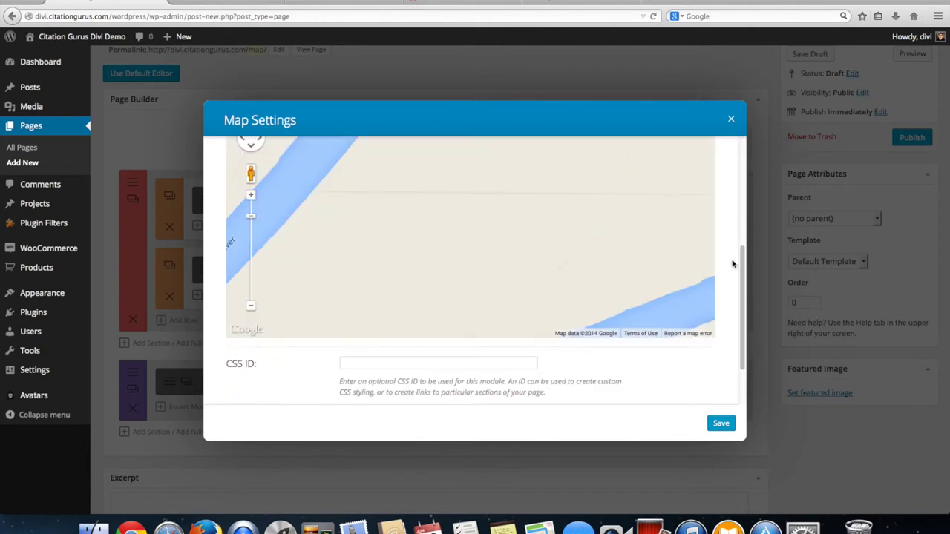
scroll(693, 328, up, 5)
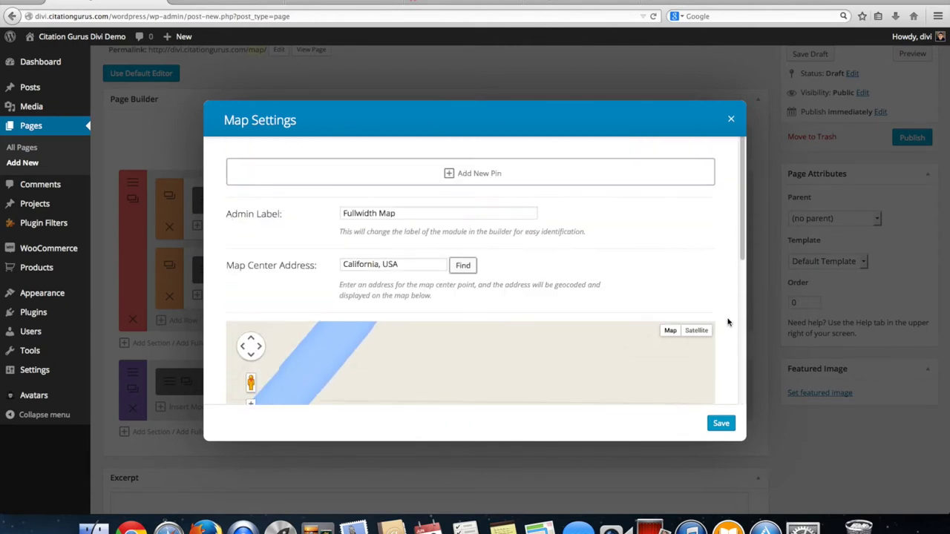
scroll(728, 323, down, 5)
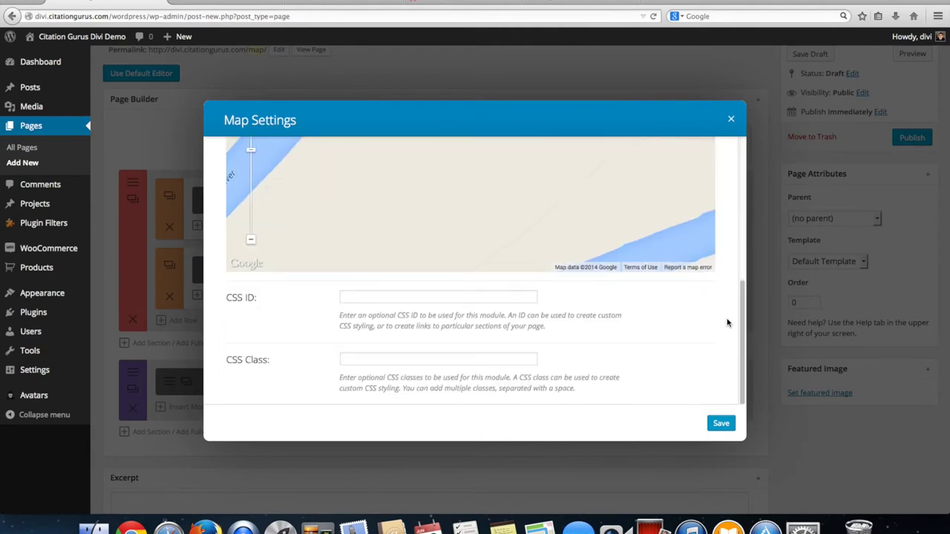
scroll(725, 326, up, 5)
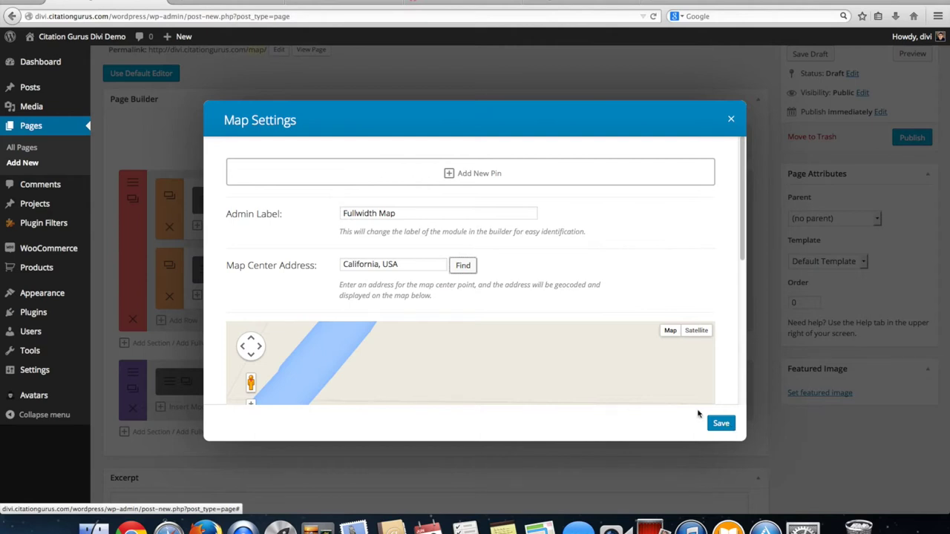
- Add a new pin titled California to the fullwidth map and locate its address as California
click(480, 181)
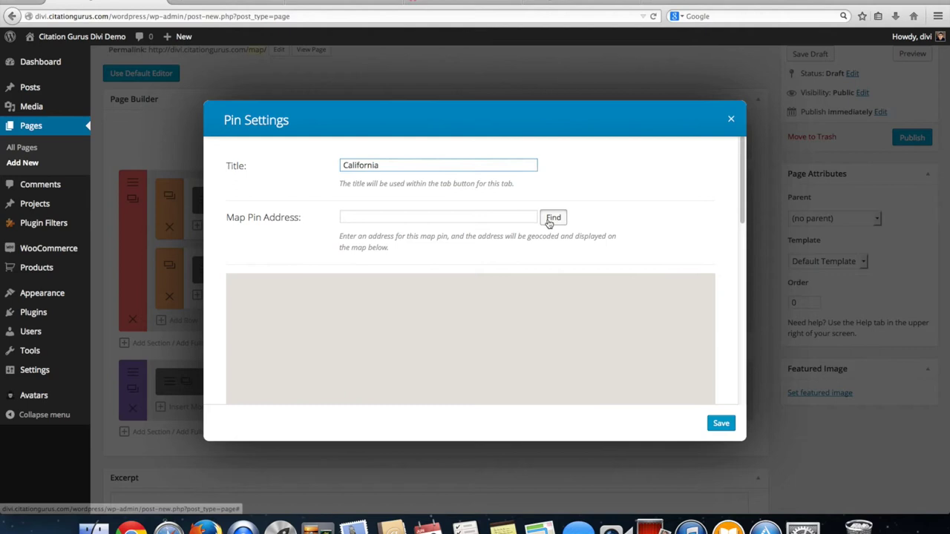
click(368, 214)
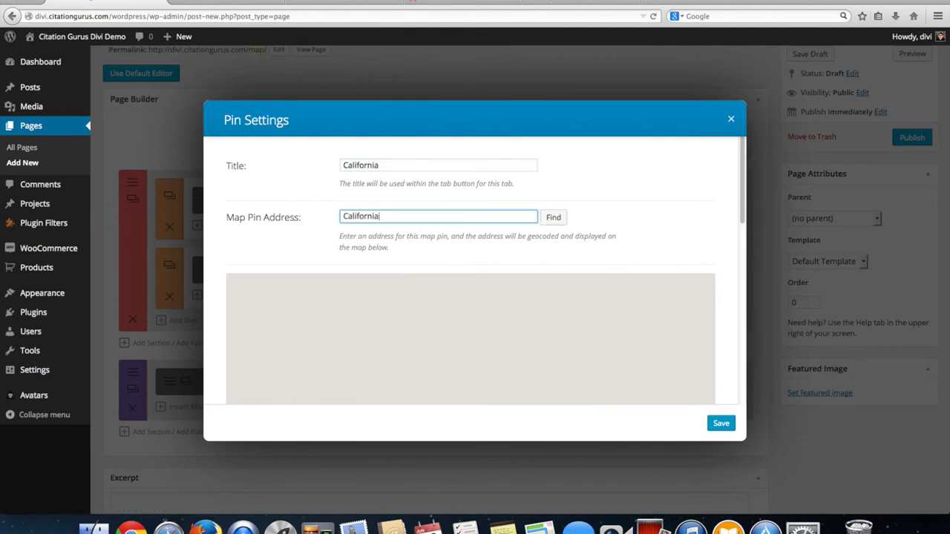
text(California)
key(Return)
scroll(713, 265, down, 1)
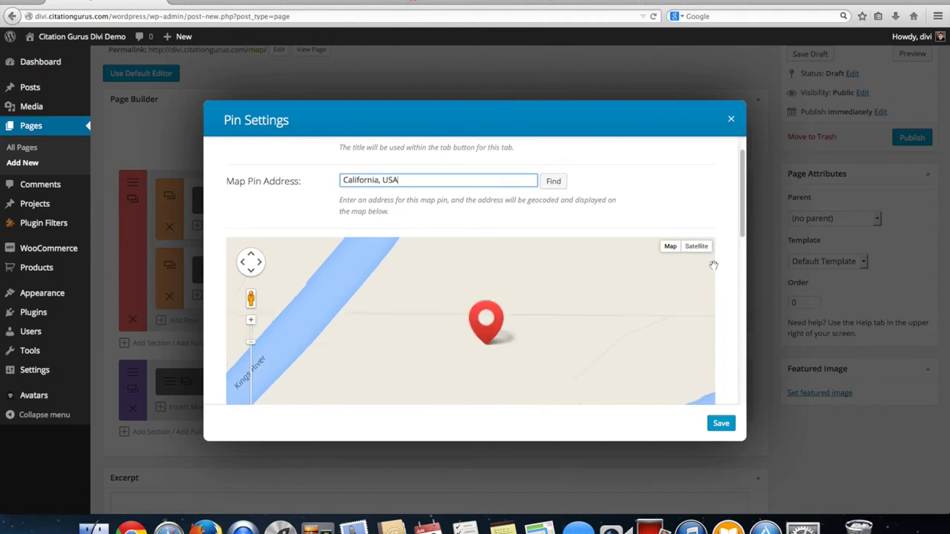
- Enter the California pin's content text and save the pin
scroll(727, 272, down, 5)
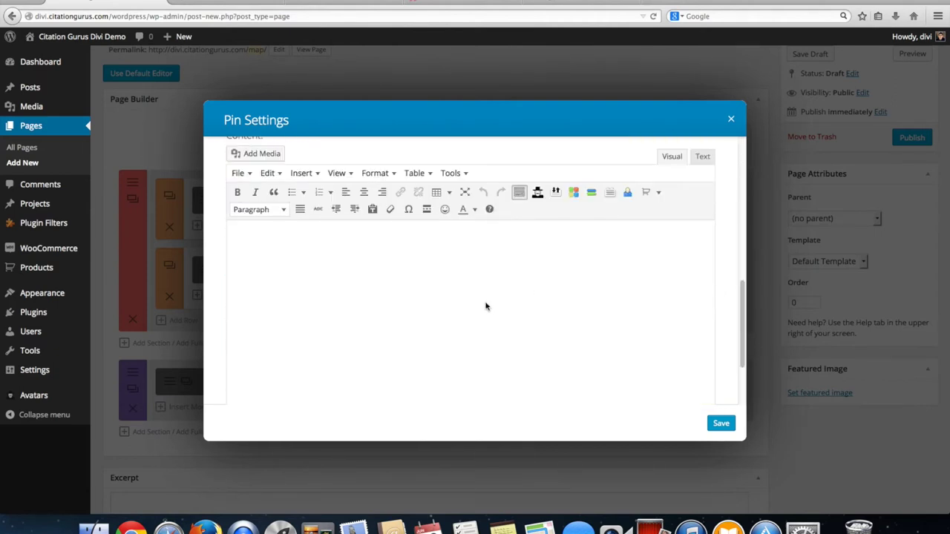
text(A)
click(721, 423)
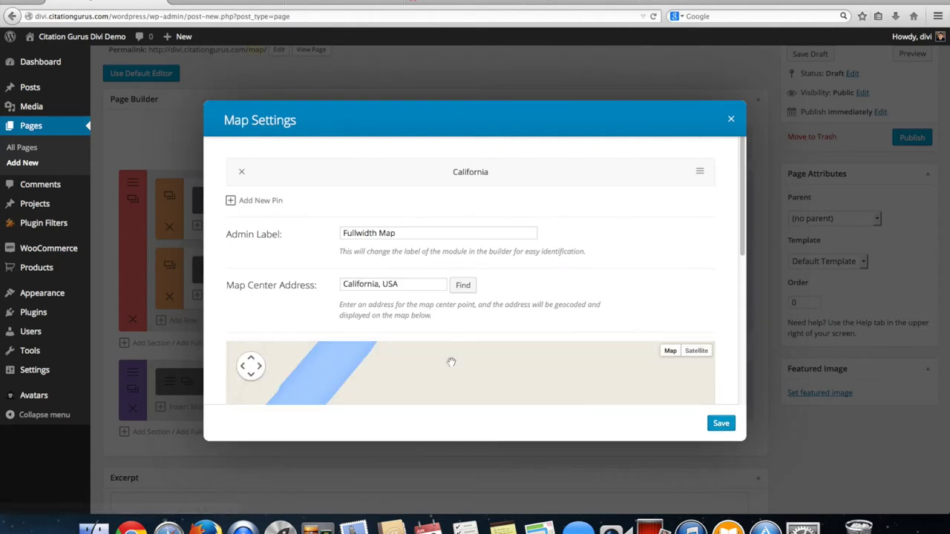
- Add a second pin titled Washington DC to the fullwidth map and locate its address as Washington, DC, USA
click(255, 201)
text(Washington DC)
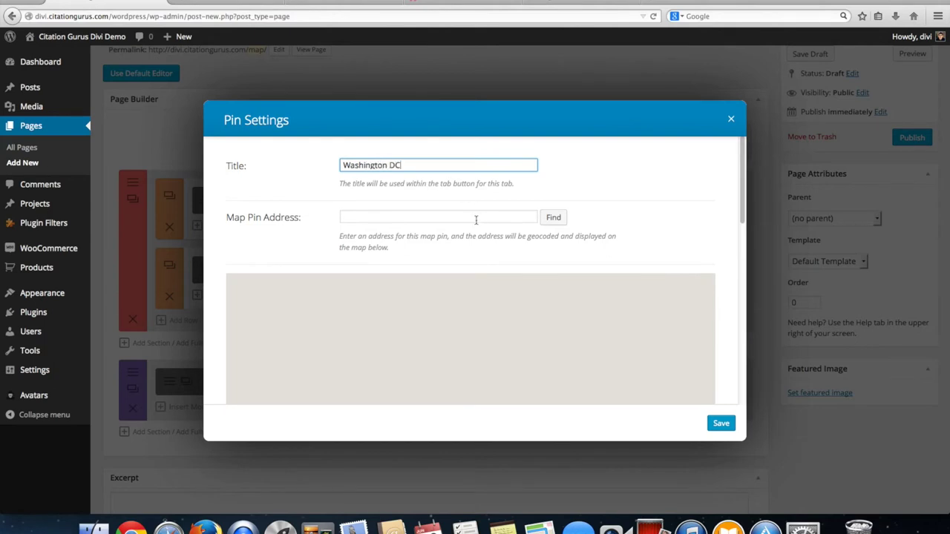
click(476, 218)
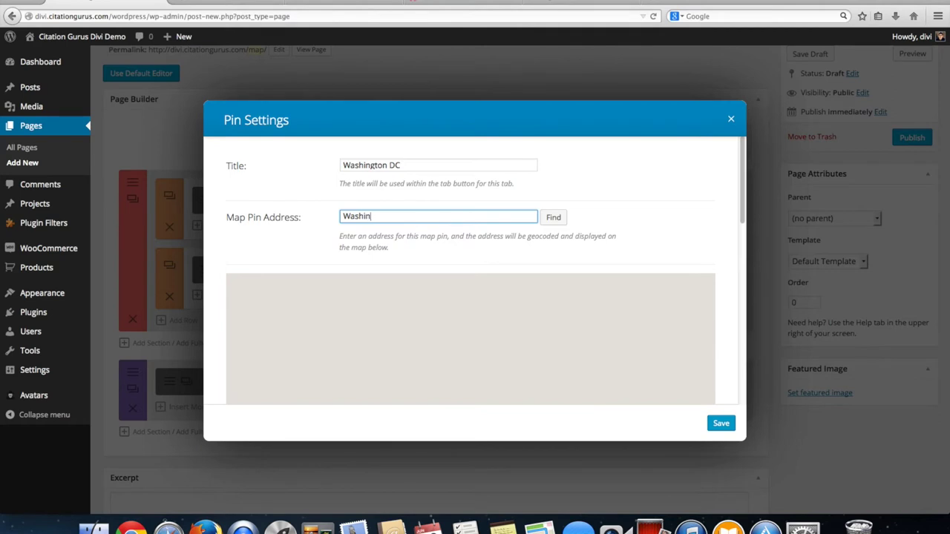
text(Washington)
key(Return)
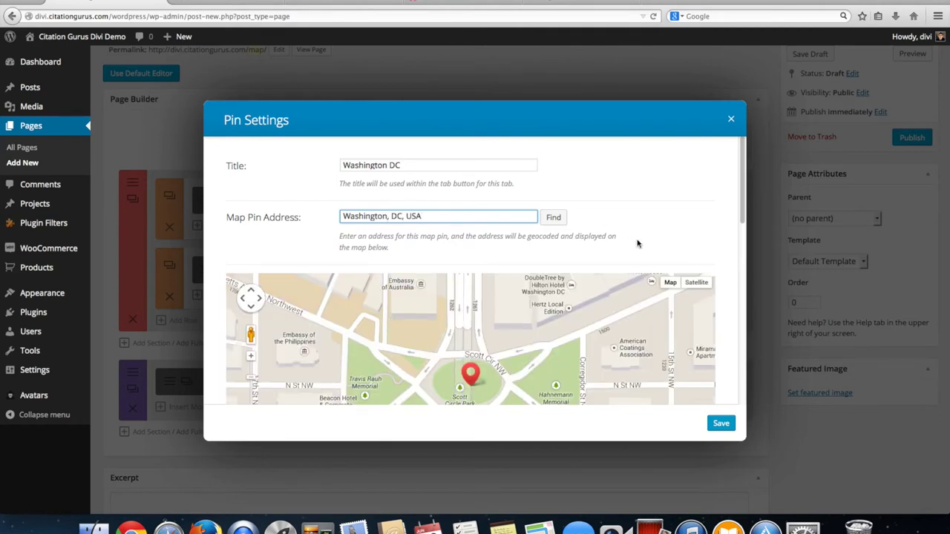
- Enter "This is Washington DC" as the pin's content and save the pin
scroll(727, 291, down, 1)
scroll(727, 291, down, 3)
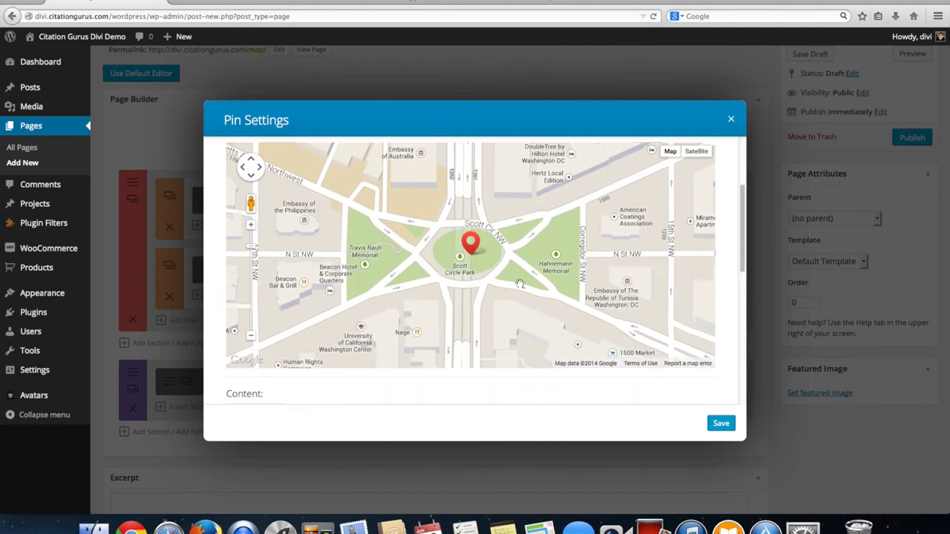
scroll(413, 356, down, 1)
scroll(407, 403, down, 3)
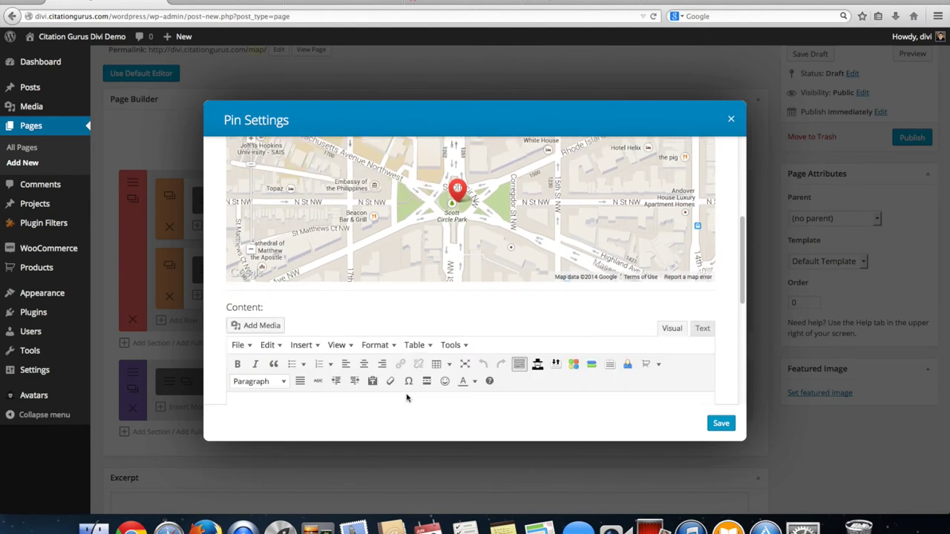
scroll(252, 349, down, 5)
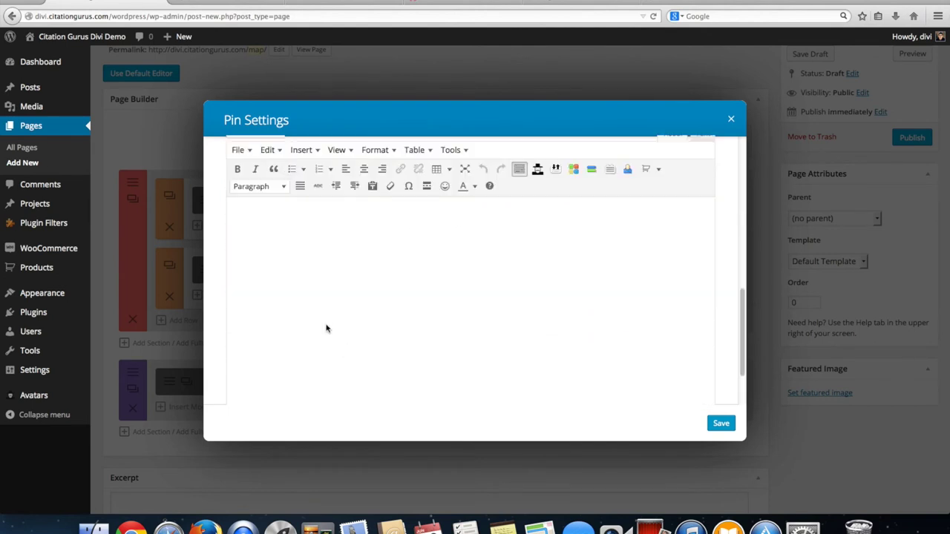
click(314, 253)
text(This is Washington DC)
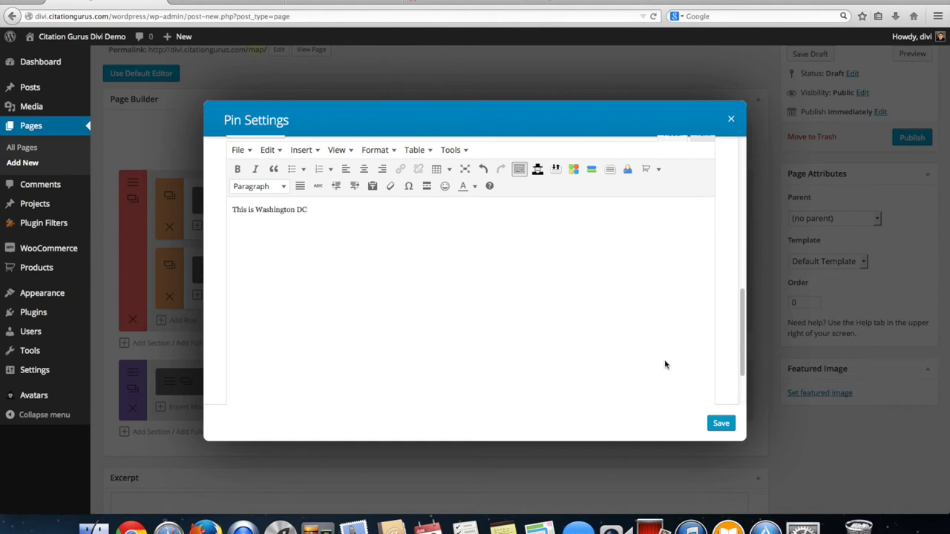
click(720, 423)
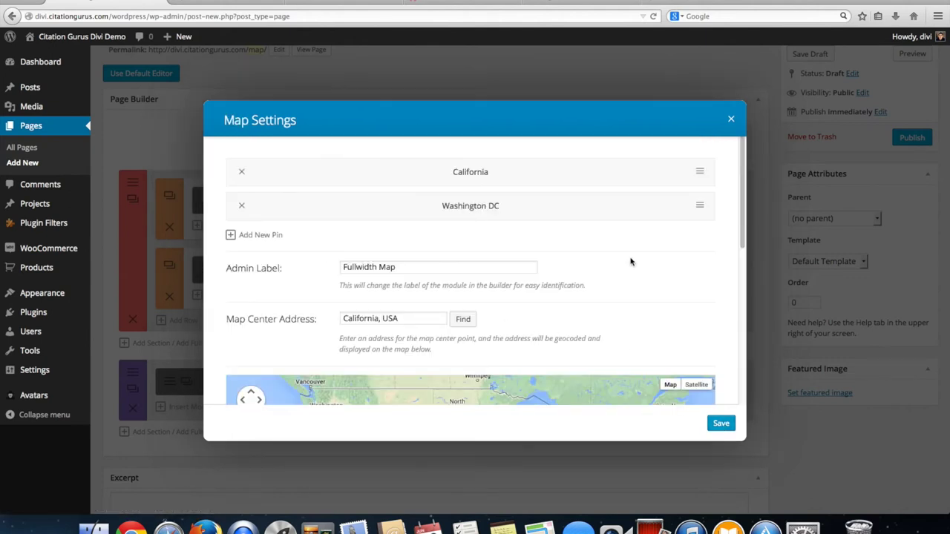
- Add a third pin titled Georgia to the fullwidth map and locate its address as Georgia, USA
click(260, 235)
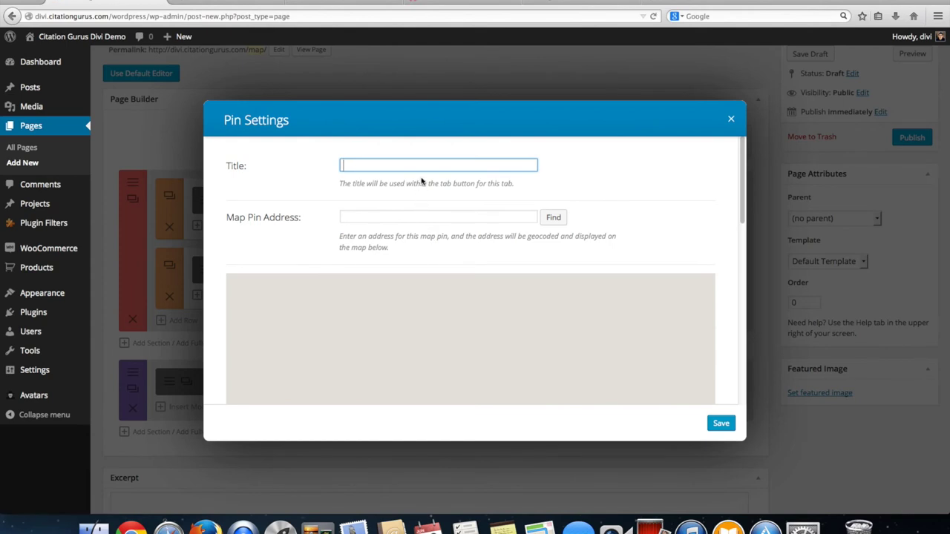
text(Georgia)
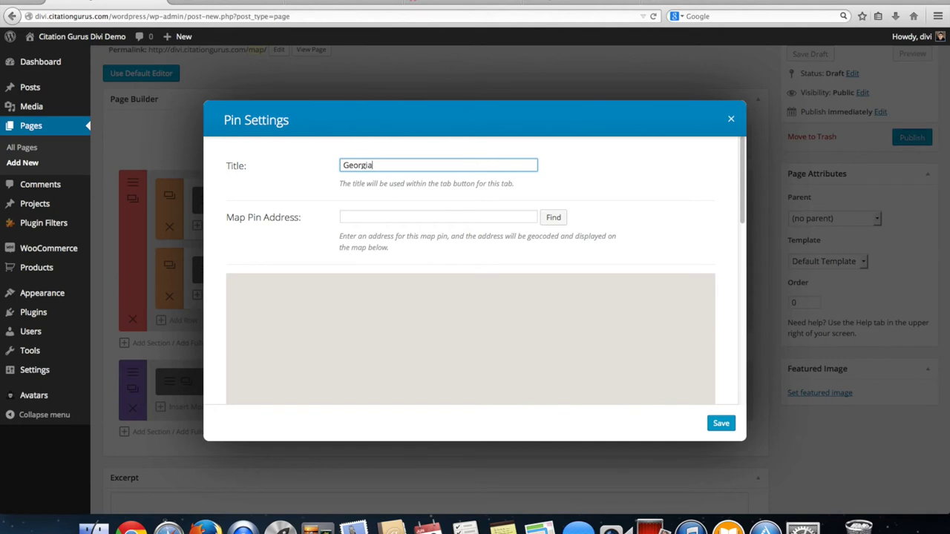
click(436, 217)
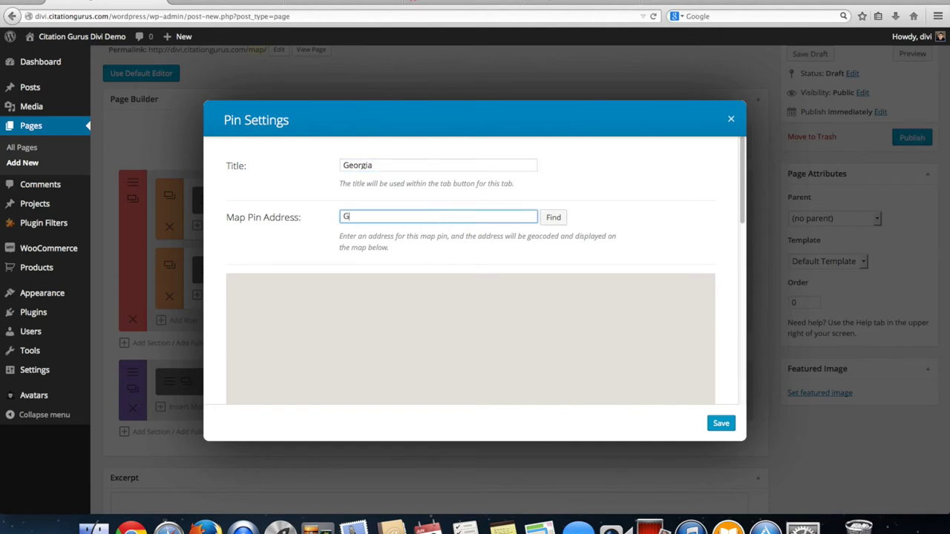
text(Georgia)
key(Return)
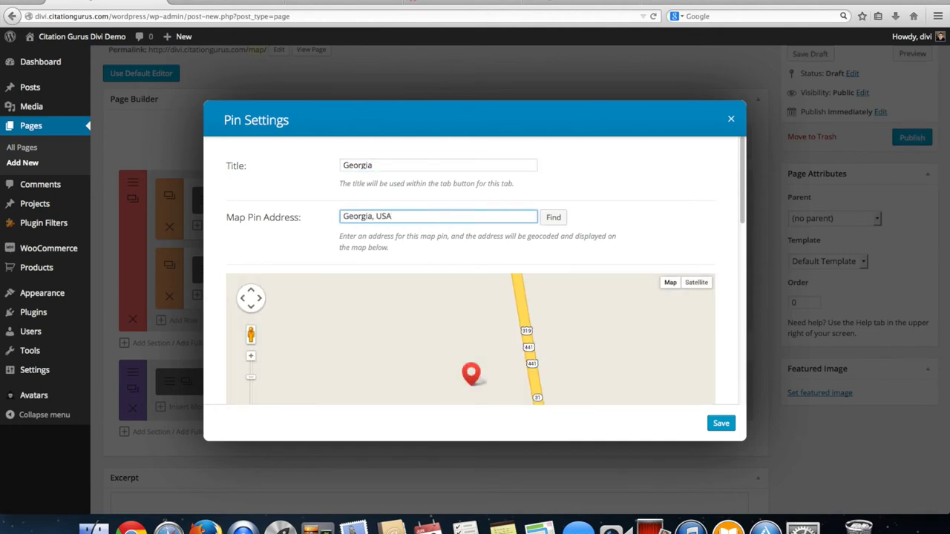
- Enter "This is Georgia" as the pin's content and save the pin and the Fullwidth Map module
scroll(733, 296, down, 10)
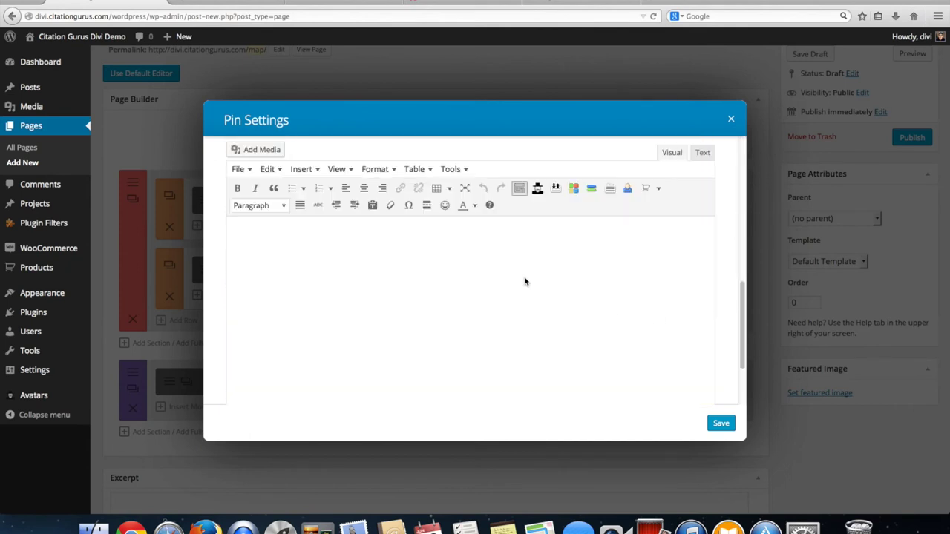
click(418, 295)
text(This is Georgia)
click(722, 424)
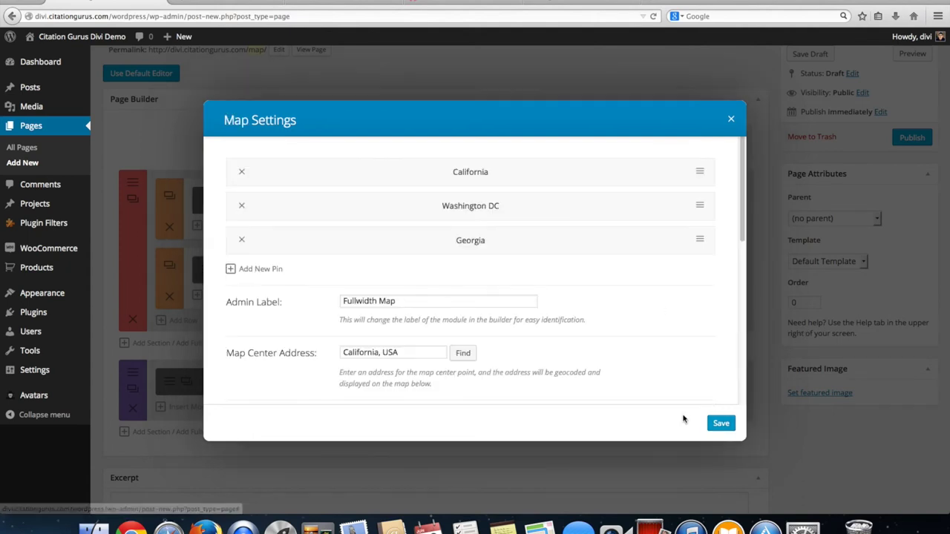
click(724, 428)
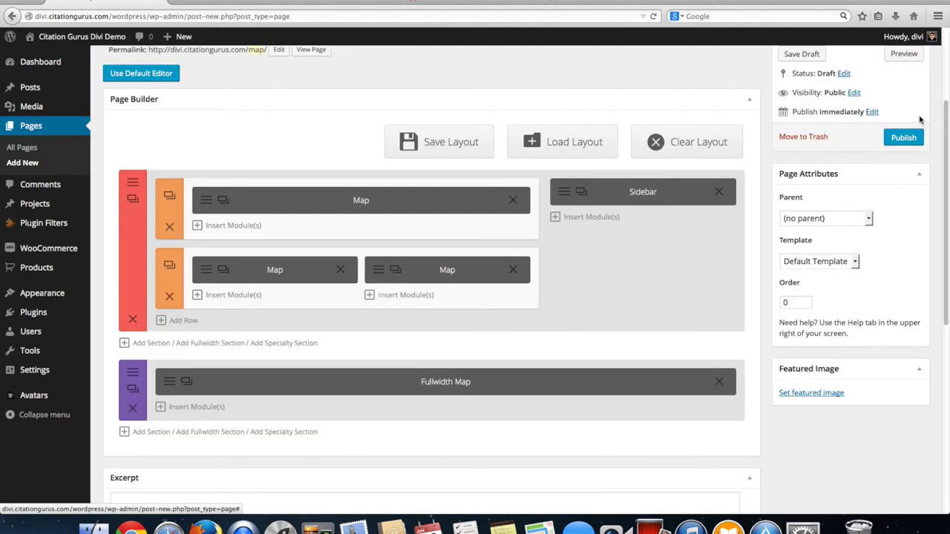
- Preview the updated Map page and examine the fullwidth map section with its pins
scroll(904, 110, up, 3)
click(910, 192)
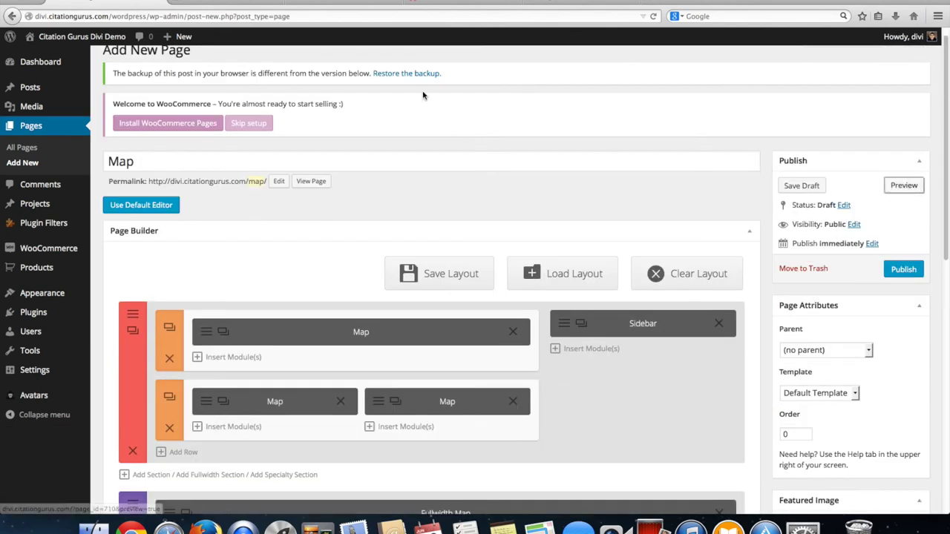
click(226, 4)
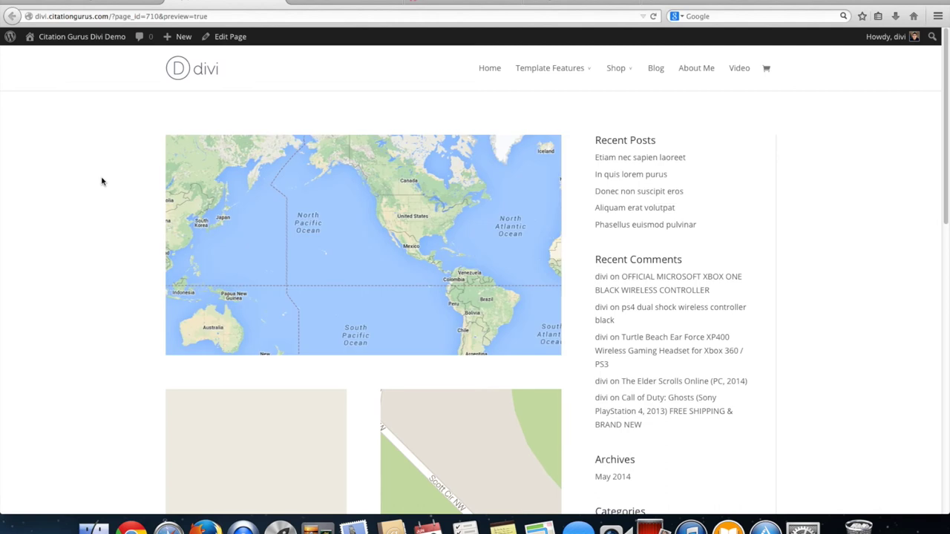
scroll(103, 181, down, 5)
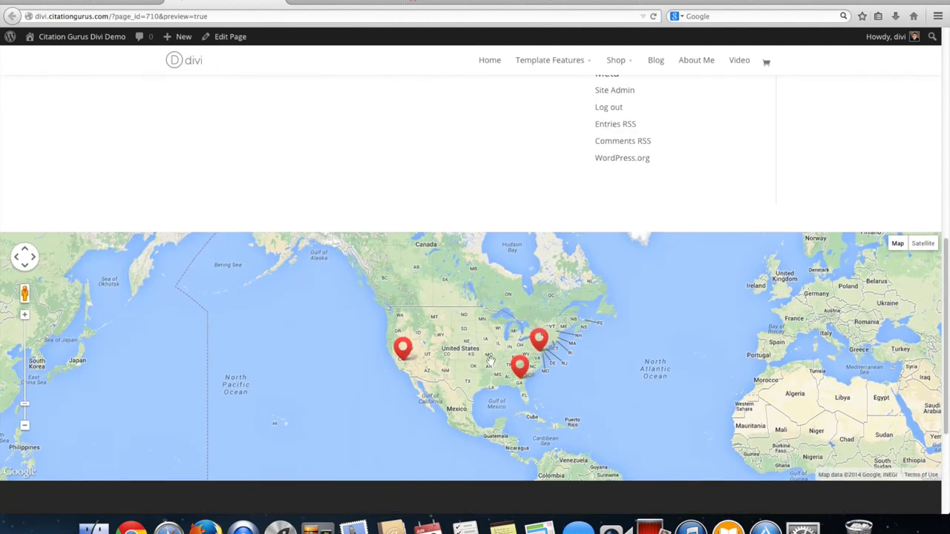
- Check the popup texts of the Washington DC, Georgia and west-coast pins on the fullwidth map, and close all three popups
click(540, 342)
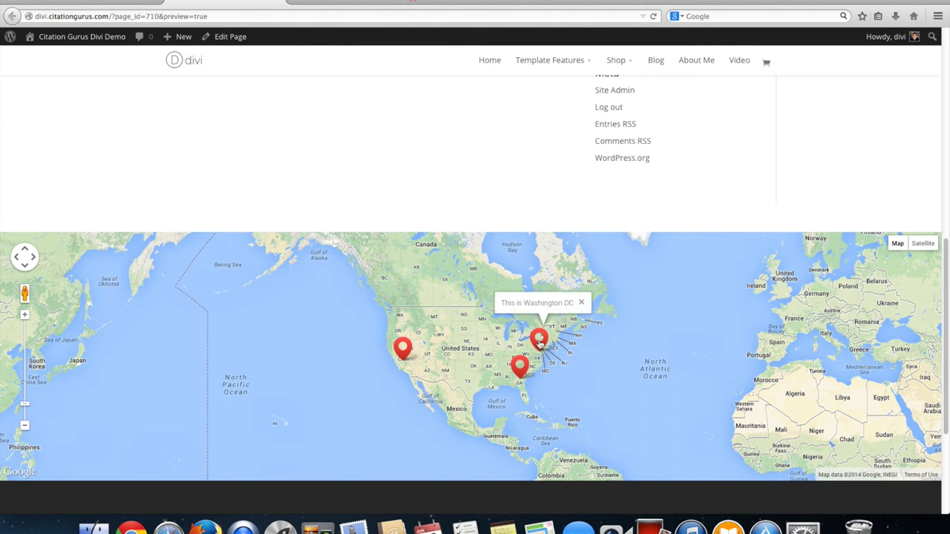
click(519, 366)
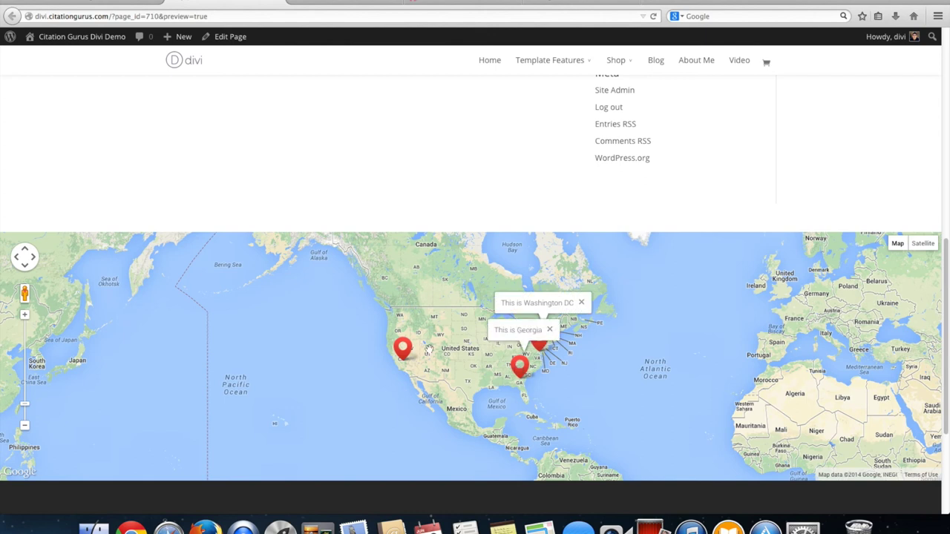
click(404, 352)
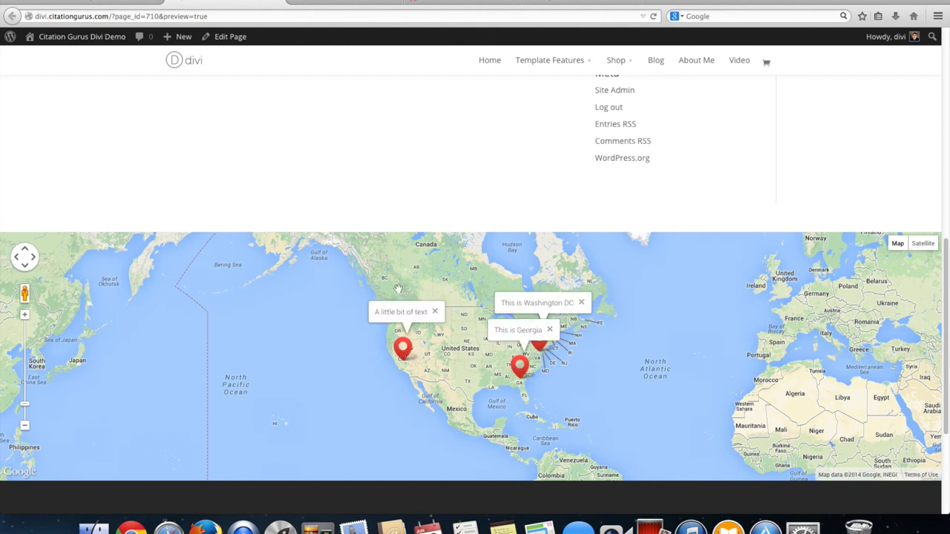
click(435, 312)
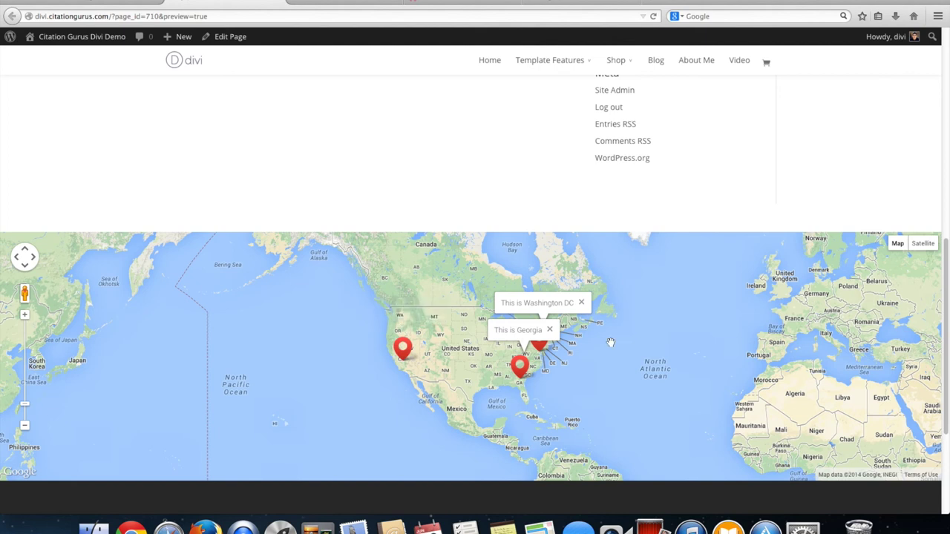
click(550, 330)
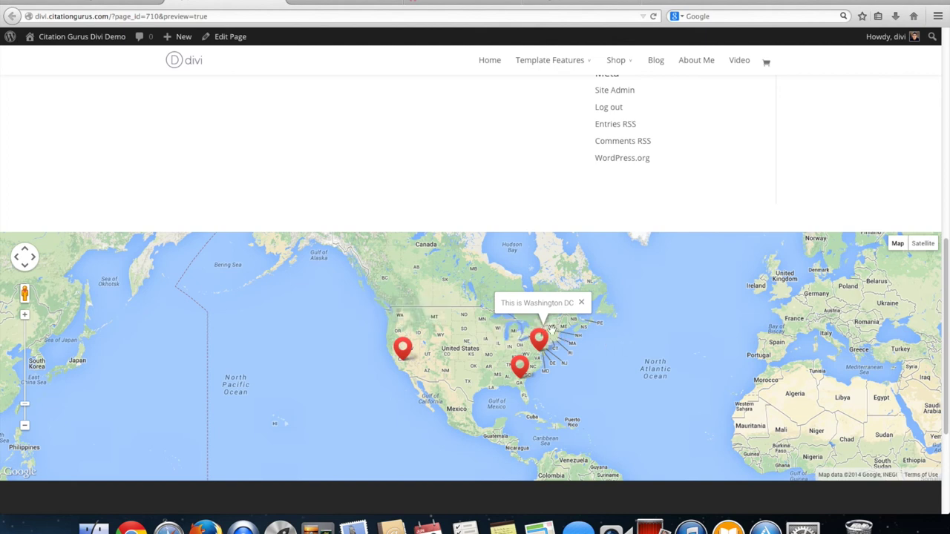
click(582, 303)
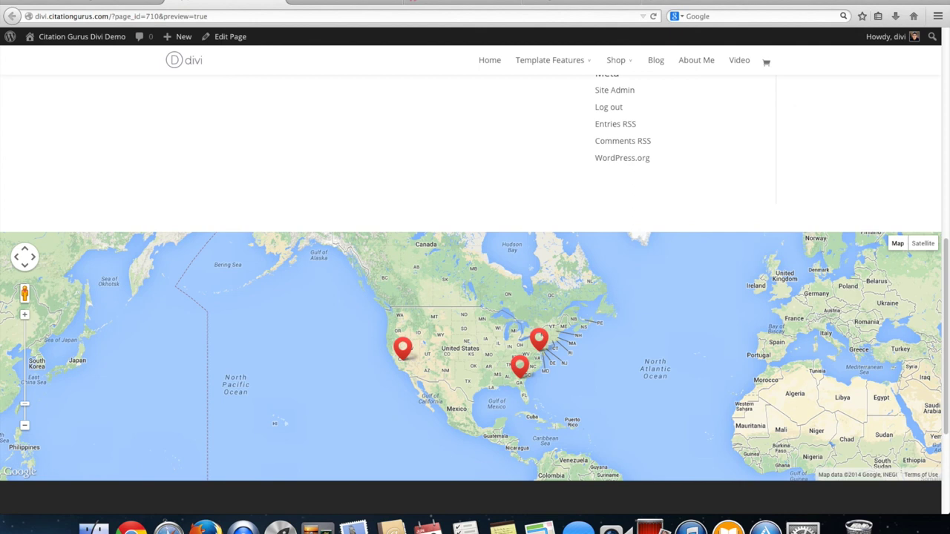
mouse_move(912, 42)
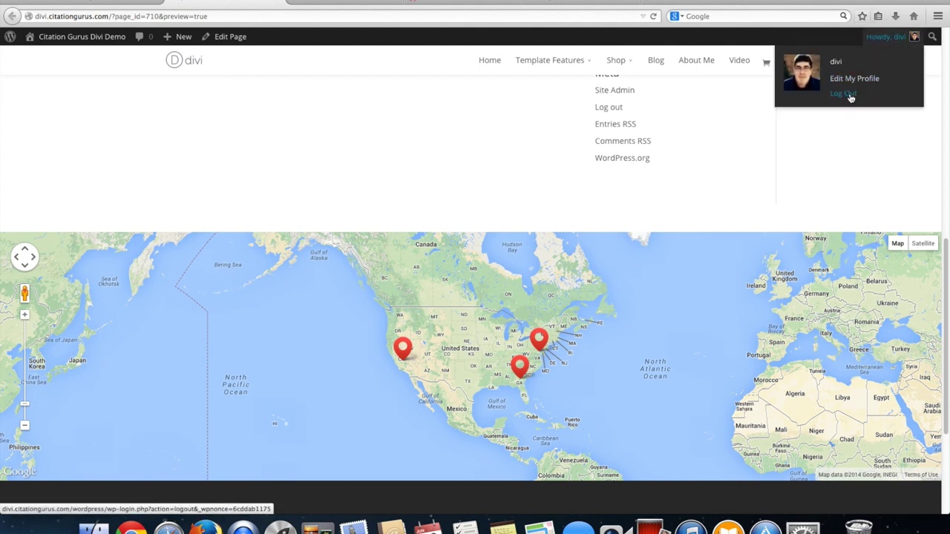